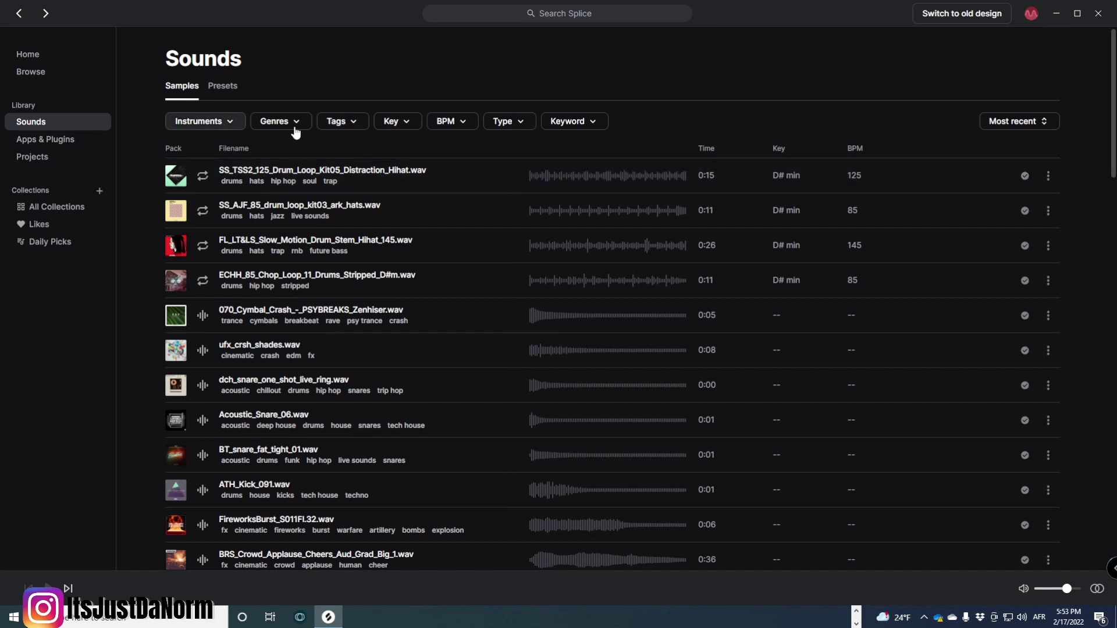
# Step: Browse the Instruments, Genres and Tags filter lists in Splice's sample library
pyautogui.click(230, 122)
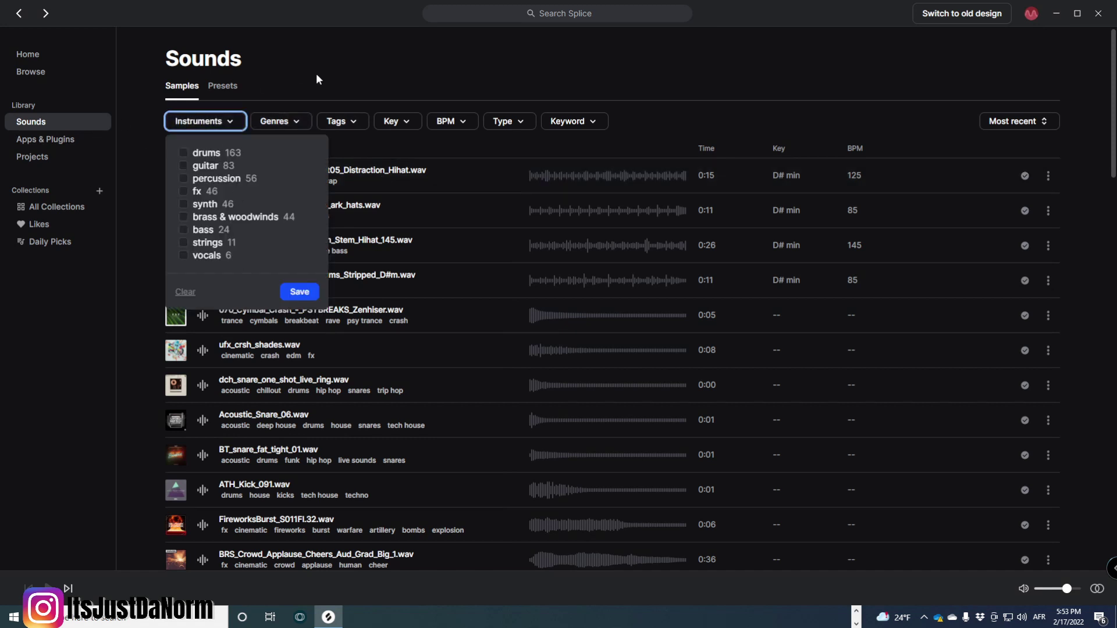
pyautogui.click(299, 121)
pyautogui.click(355, 122)
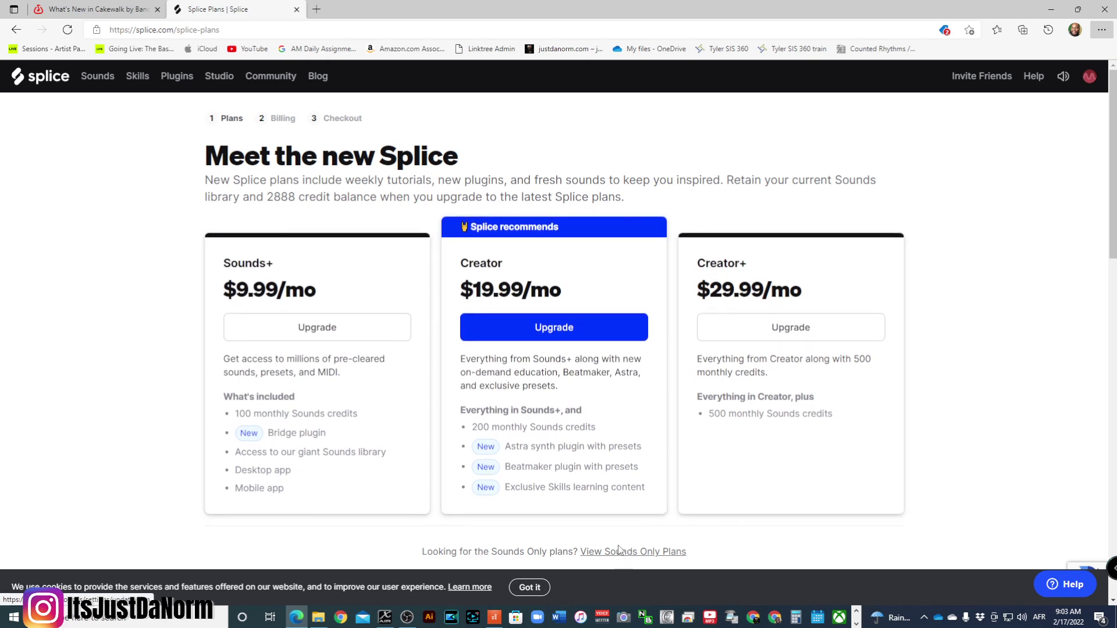
# Step: Open the Sounds-only plans page comparing 100, 300, 600 and 1000 monthly credit plans
pyautogui.click(646, 553)
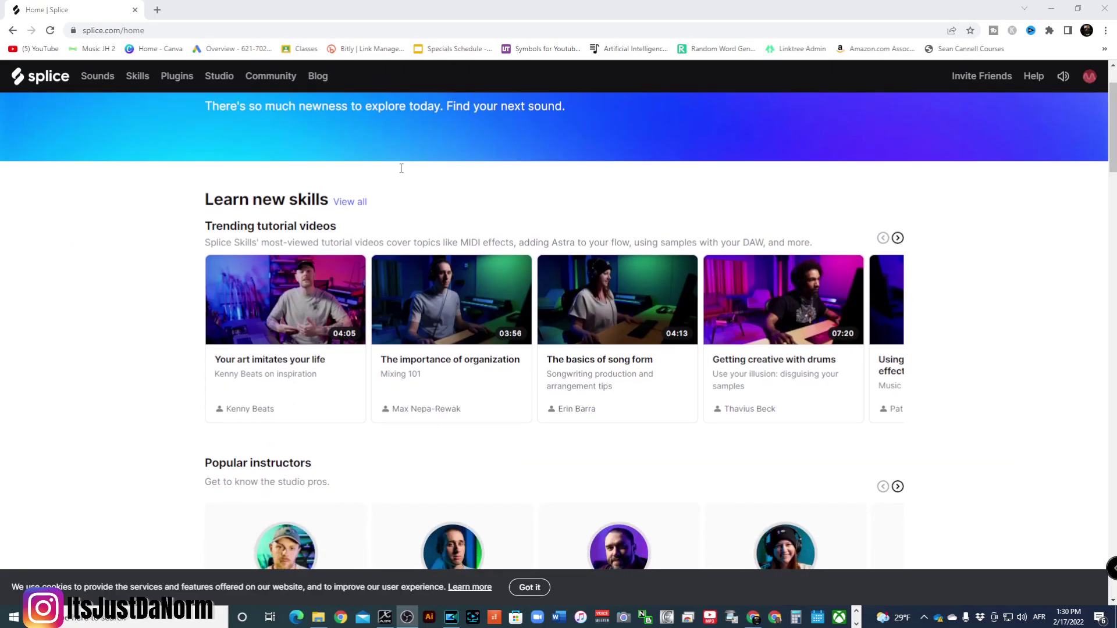
# Step: Scroll through the Splice Home, Sounds, Skills and Plugins pages
pyautogui.scroll(-5, 401, 169)
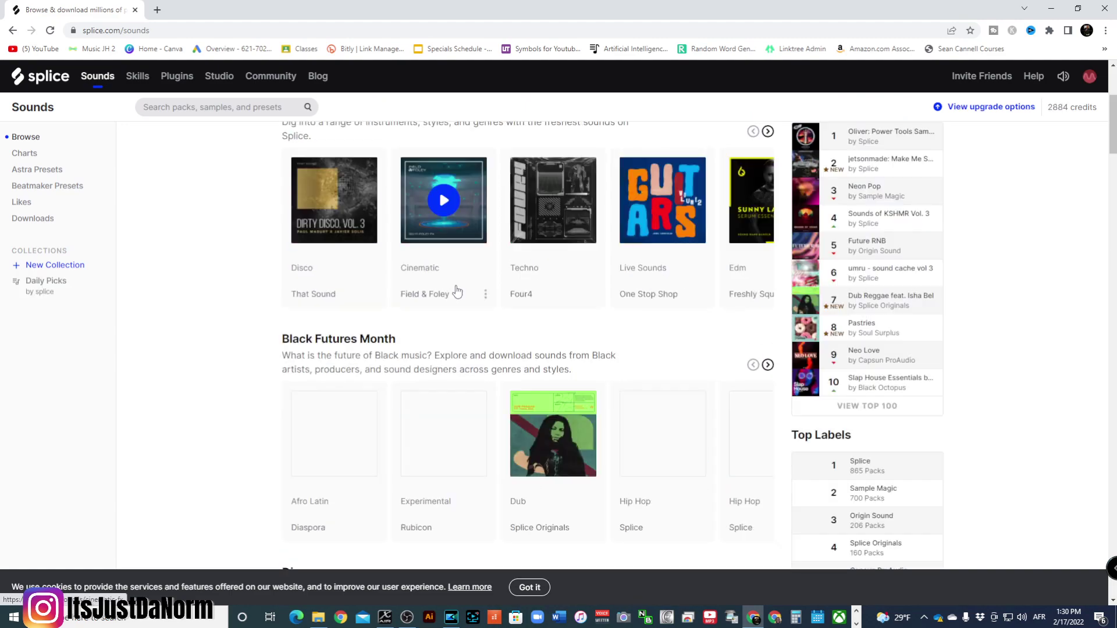
pyautogui.scroll(-5, 454, 291)
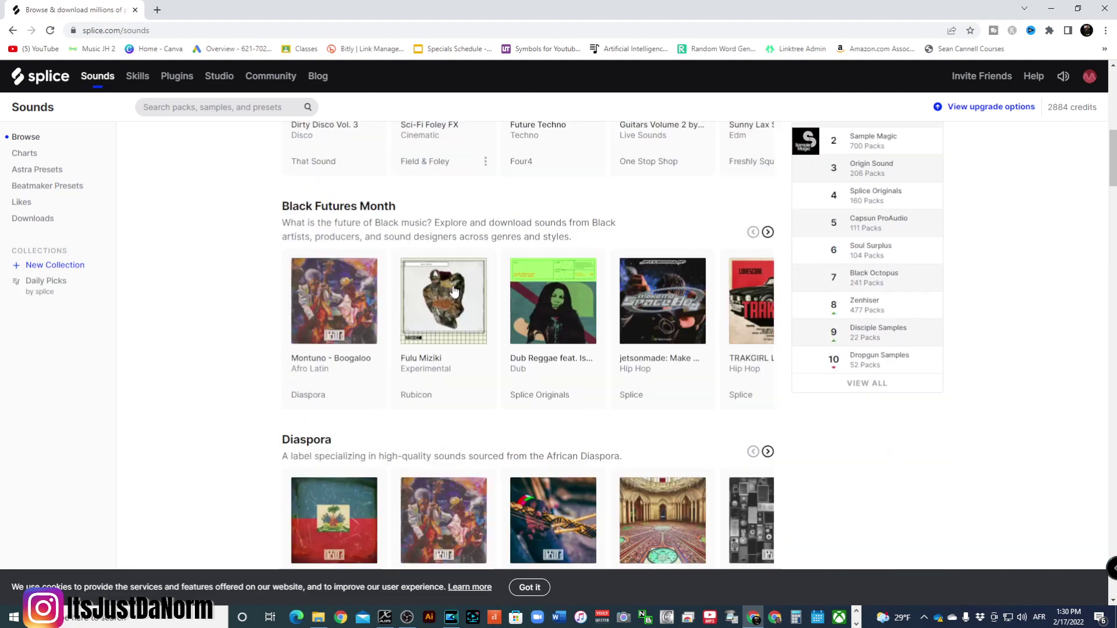
pyautogui.scroll(-10, 454, 291)
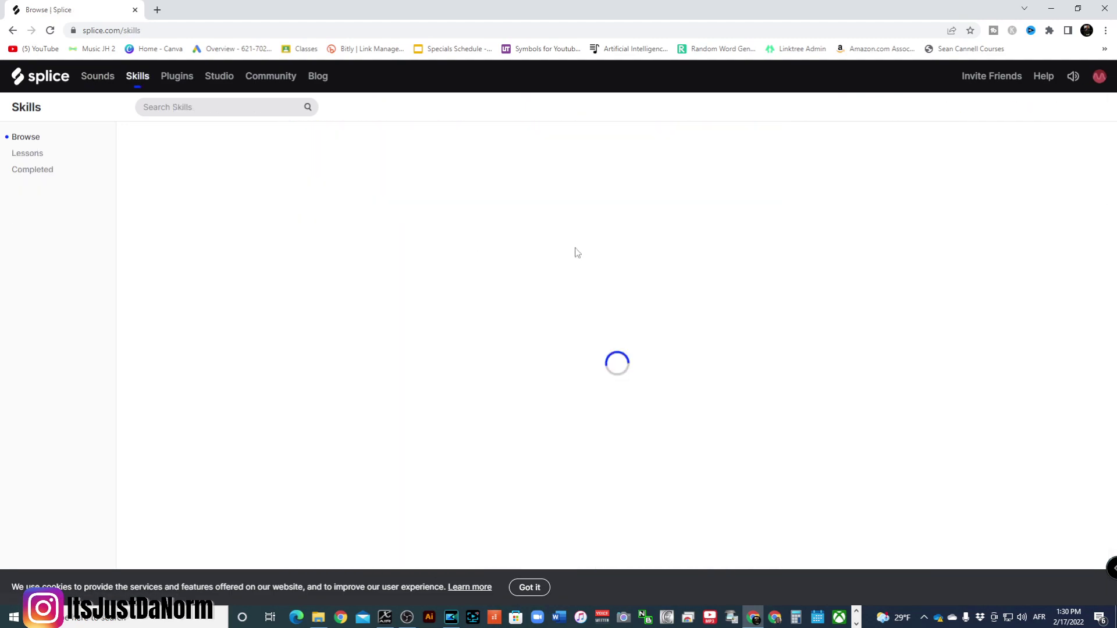
pyautogui.scroll(-10, 575, 253)
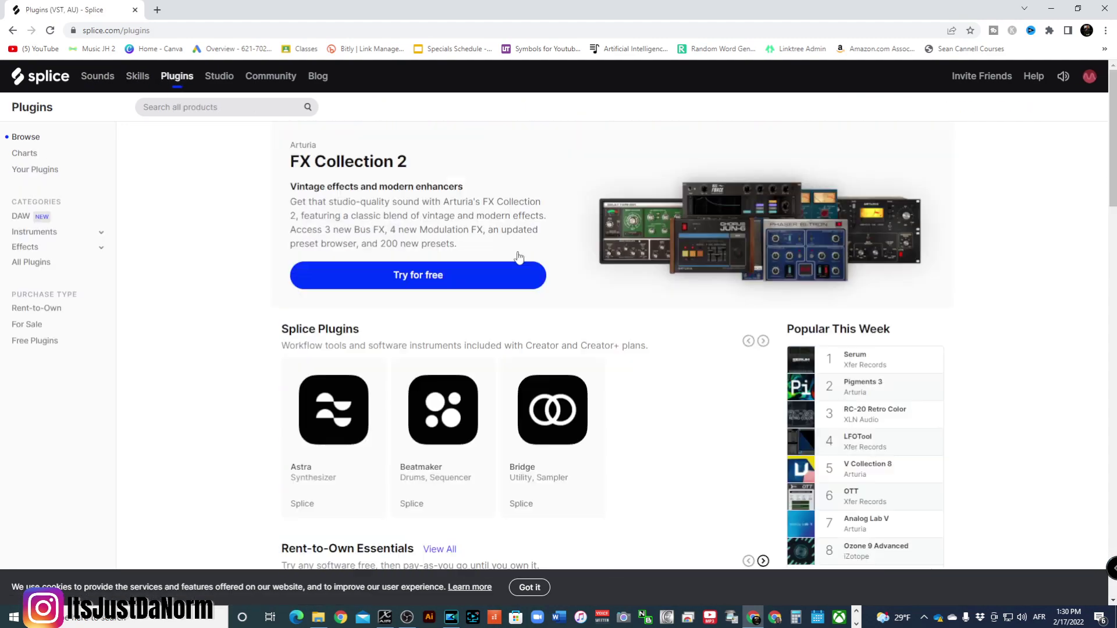
pyautogui.scroll(-7, 468, 289)
pyautogui.scroll(-7, 469, 290)
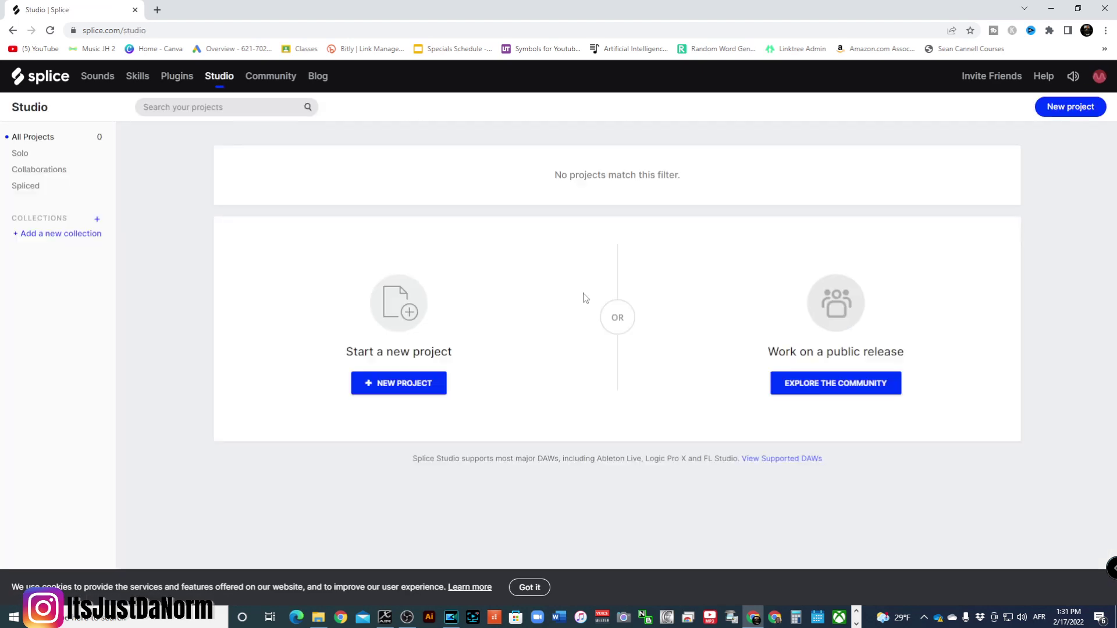
# Step: Visit the Community page, then open and scroll the Splice blog
pyautogui.click(270, 76)
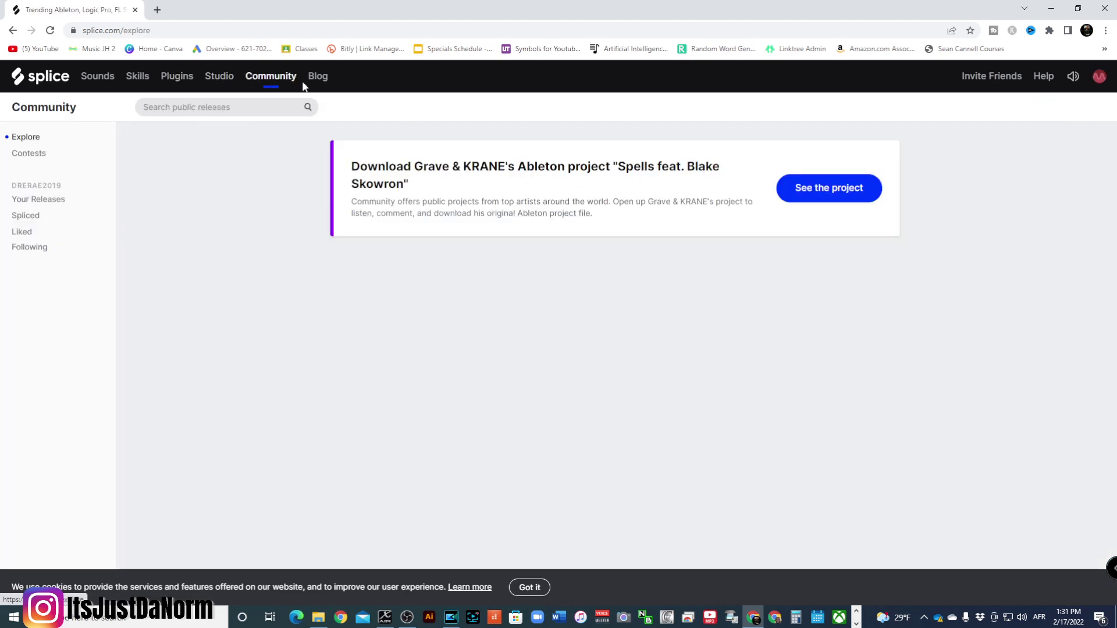
pyautogui.scroll(-5, 606, 258)
pyautogui.scroll(-5, 607, 258)
pyautogui.click(318, 76)
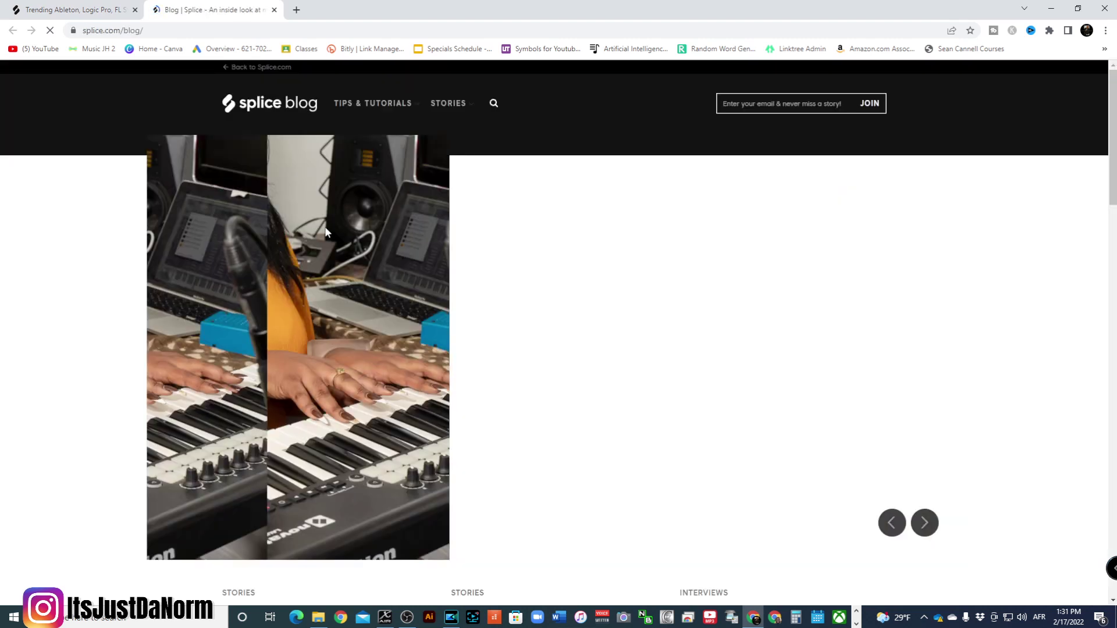
pyautogui.scroll(-6, 421, 249)
pyautogui.scroll(-12, 420, 249)
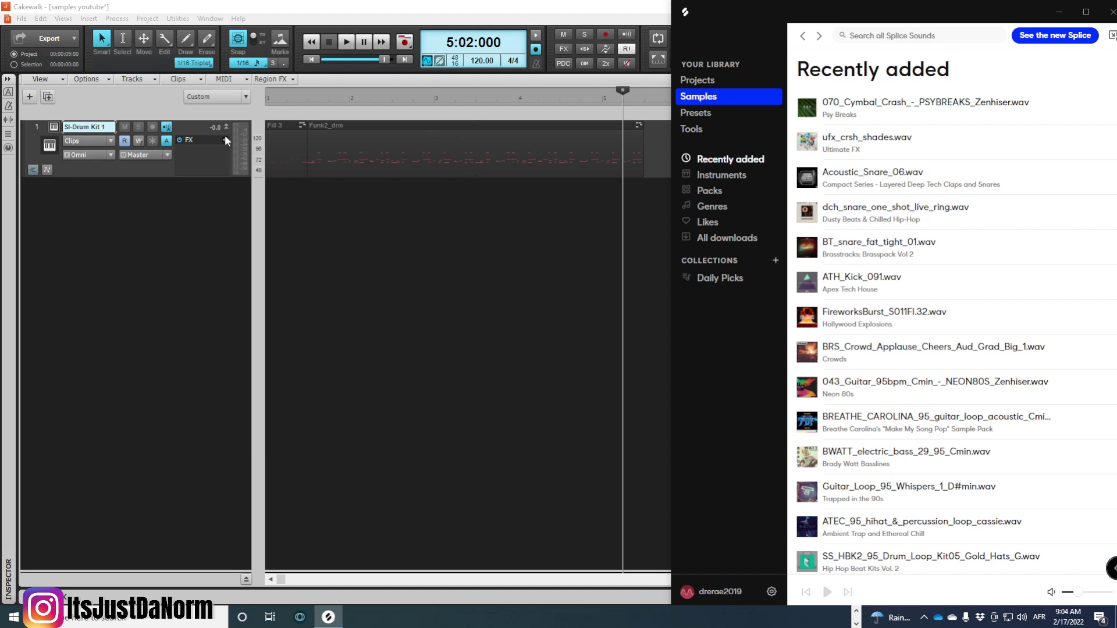
# Step: Select the drum track, check its MSR options, and rewind the Now time to 1:01:000
pyautogui.click(36, 129)
pyautogui.rightClick(40, 130)
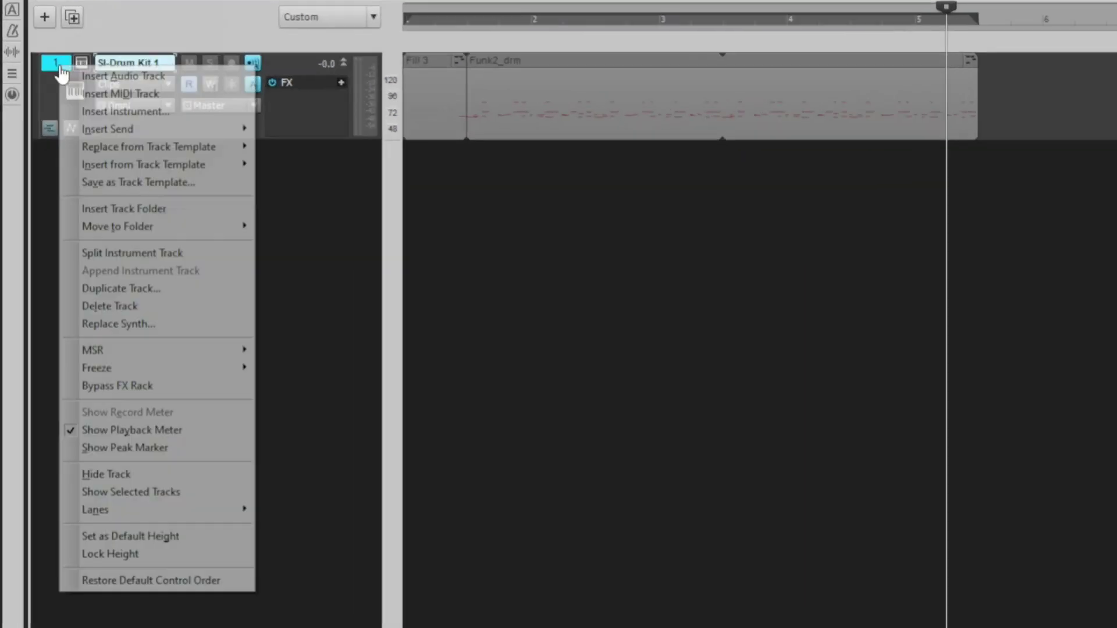
pyautogui.moveTo(109, 321)
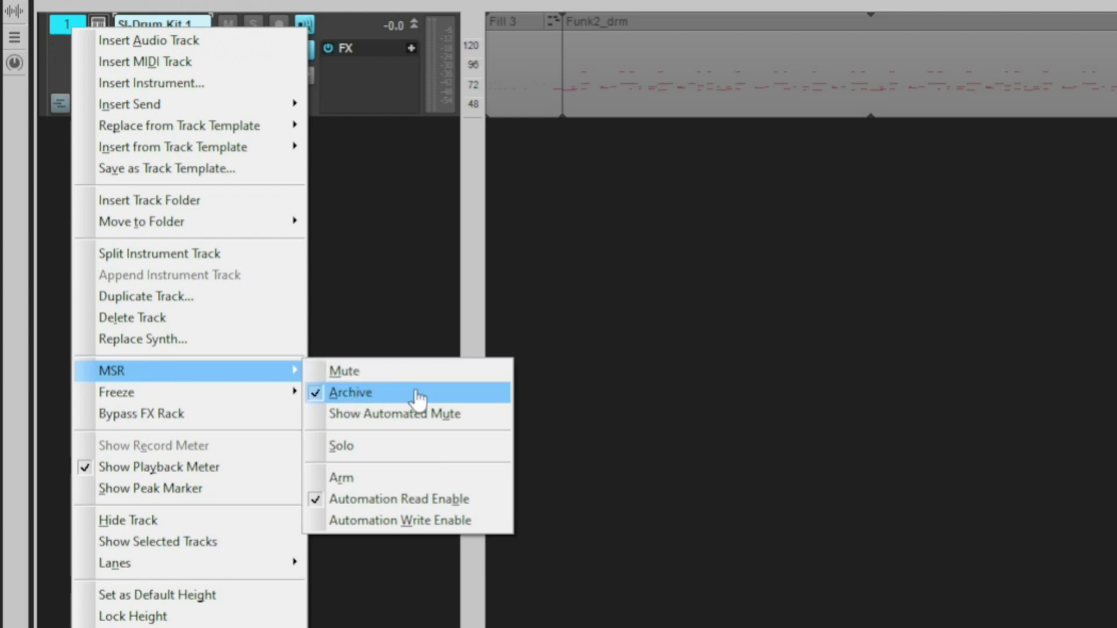
pyautogui.click(382, 274)
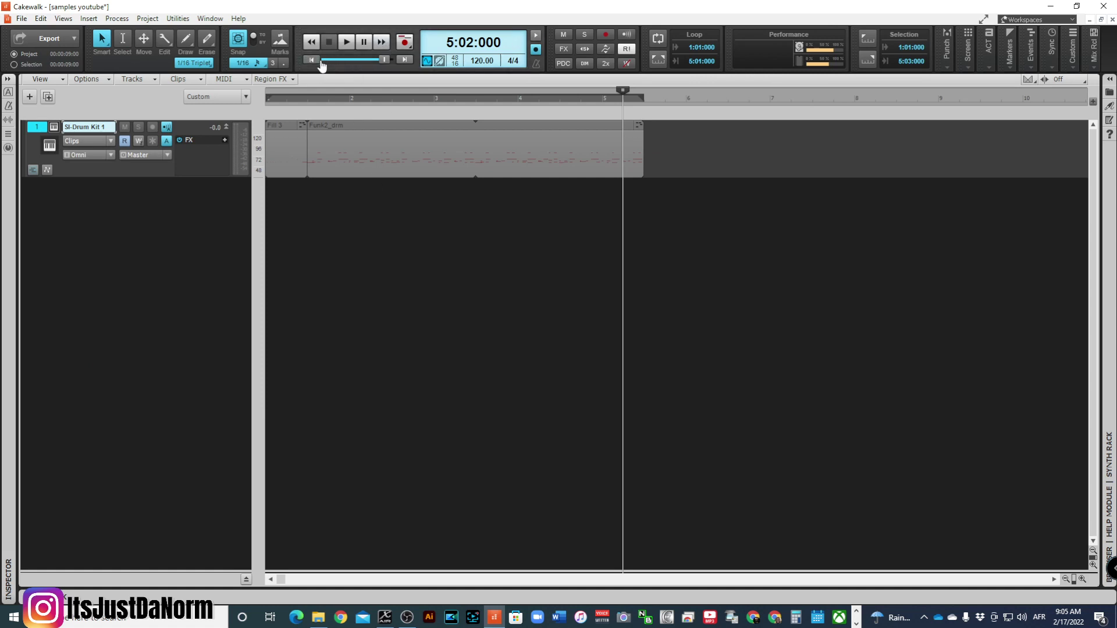
pyautogui.click(311, 59)
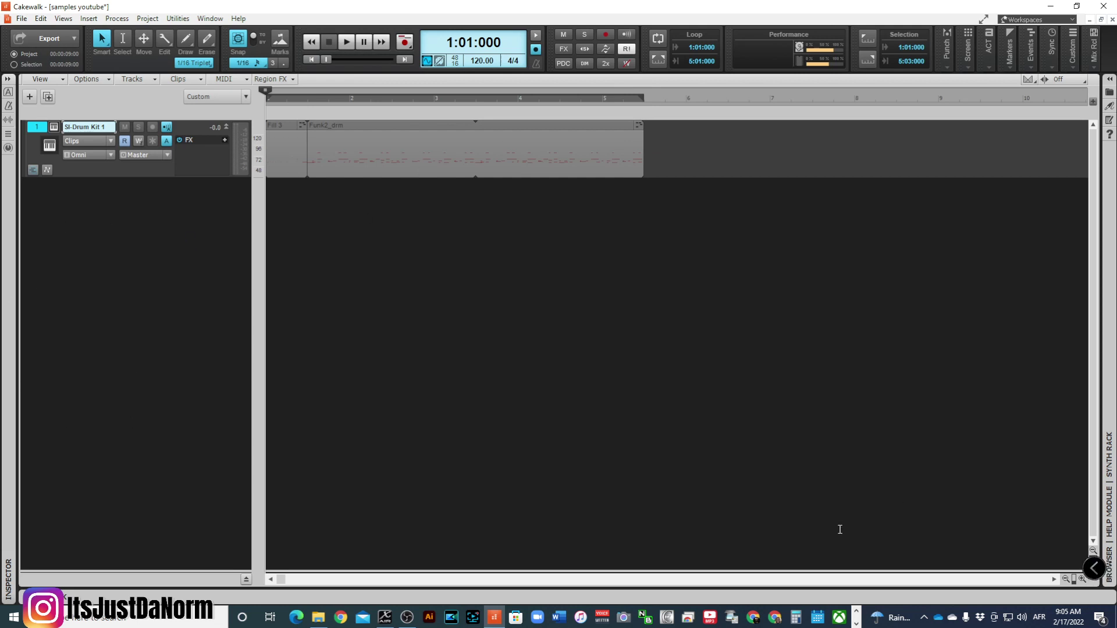
# Step: Replace the Splice search with 'drums' and filter by the drums tag
pyautogui.rightClick(120, 204)
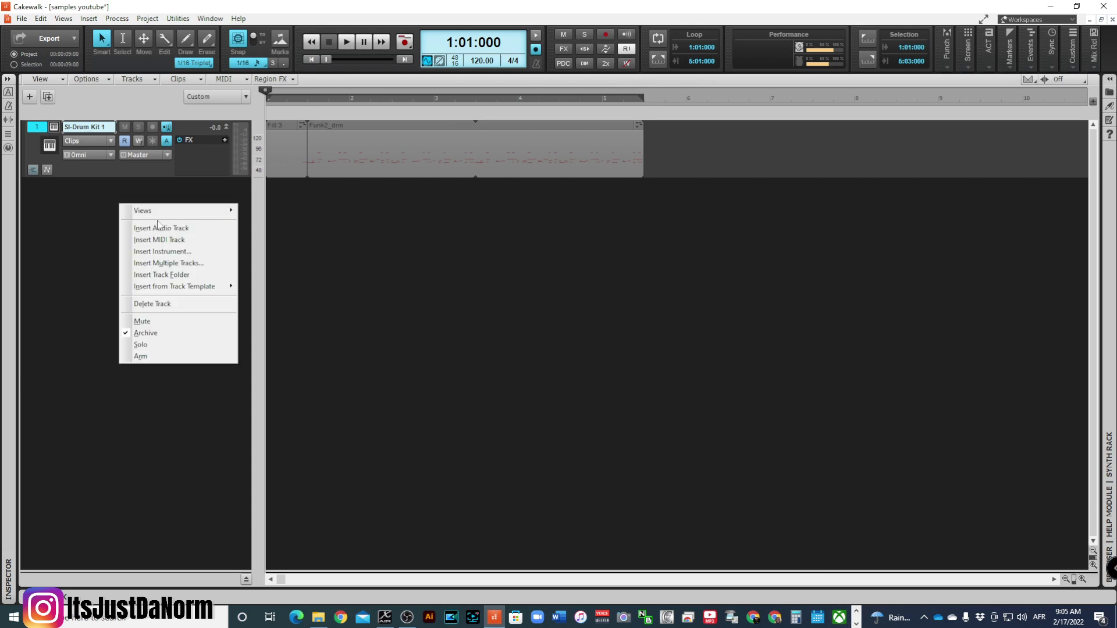
pyautogui.click(144, 435)
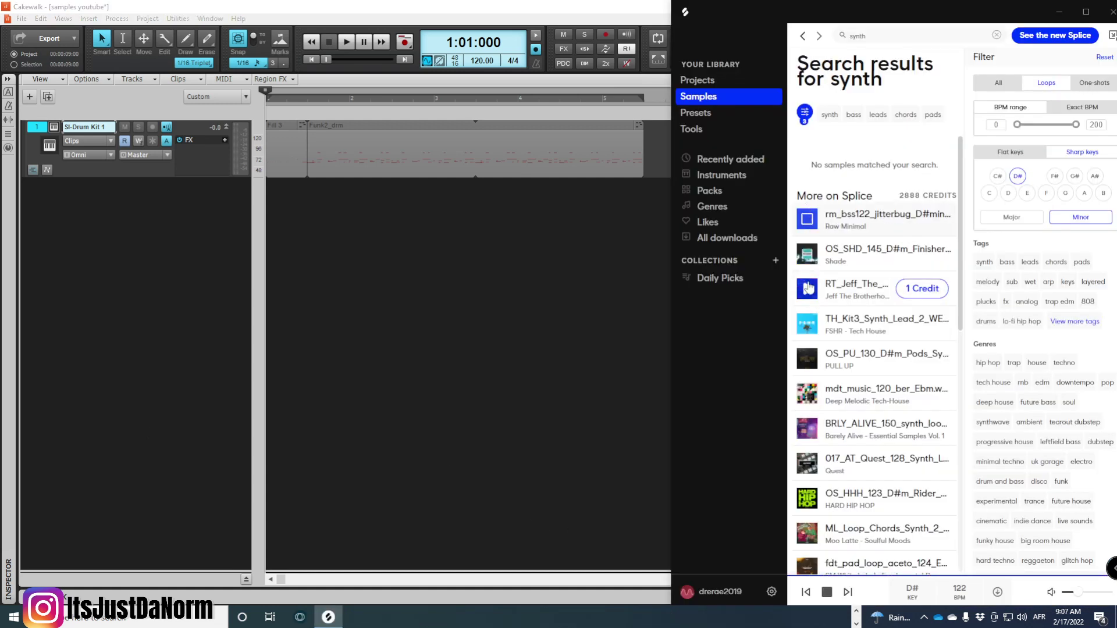
pyautogui.click(806, 262)
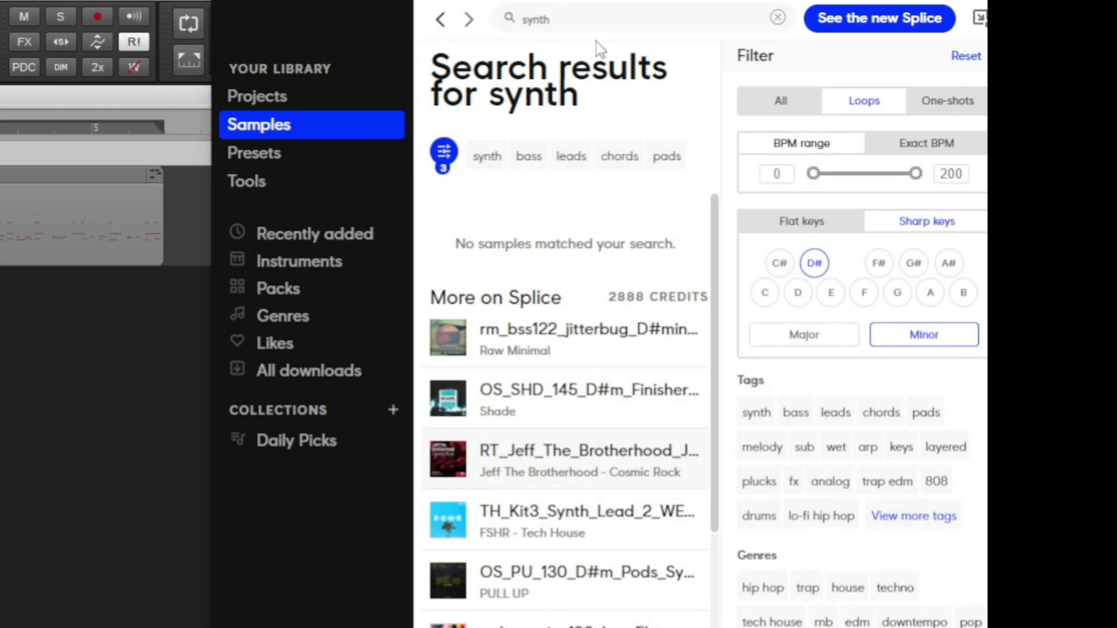
pyautogui.click(886, 38)
pyautogui.moveTo(615, 20); pyautogui.dragTo(464, 20)
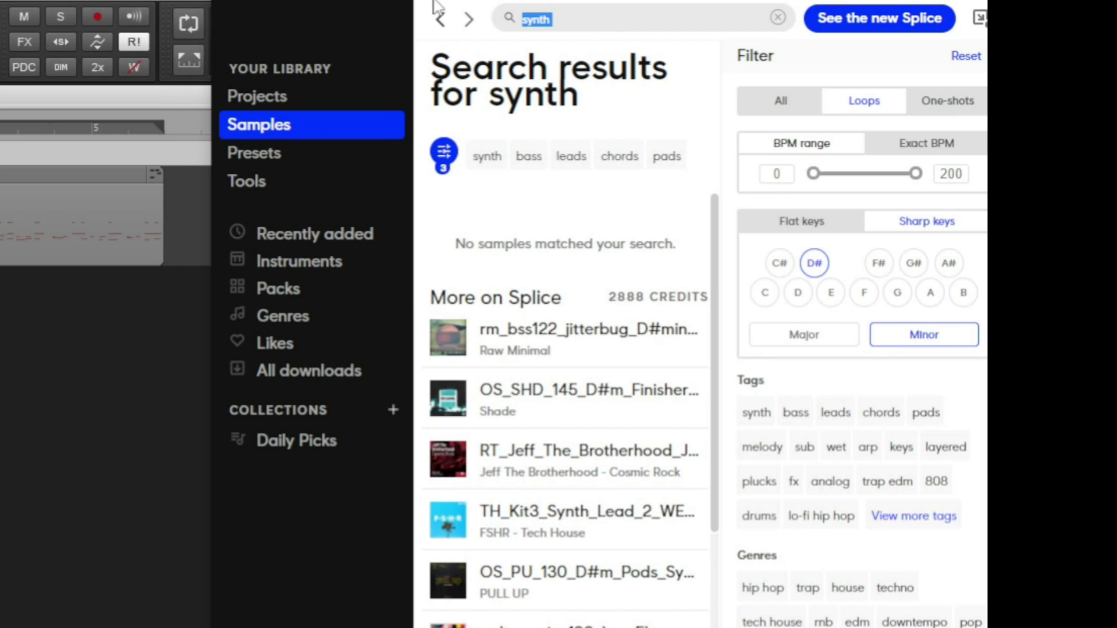
pyautogui.write('drums')
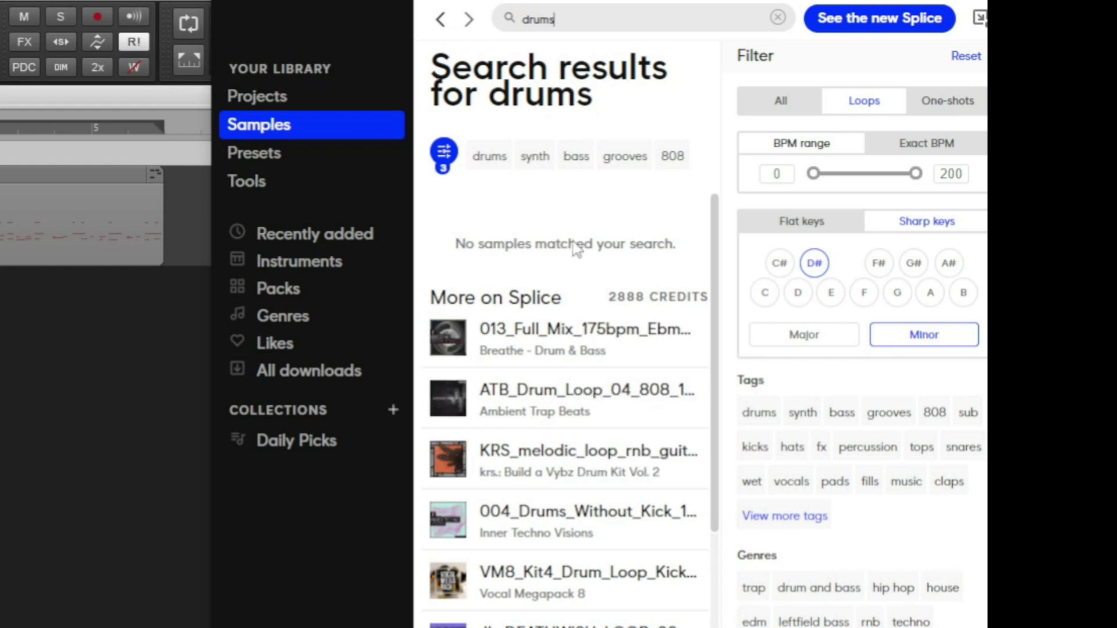
pyautogui.click(495, 156)
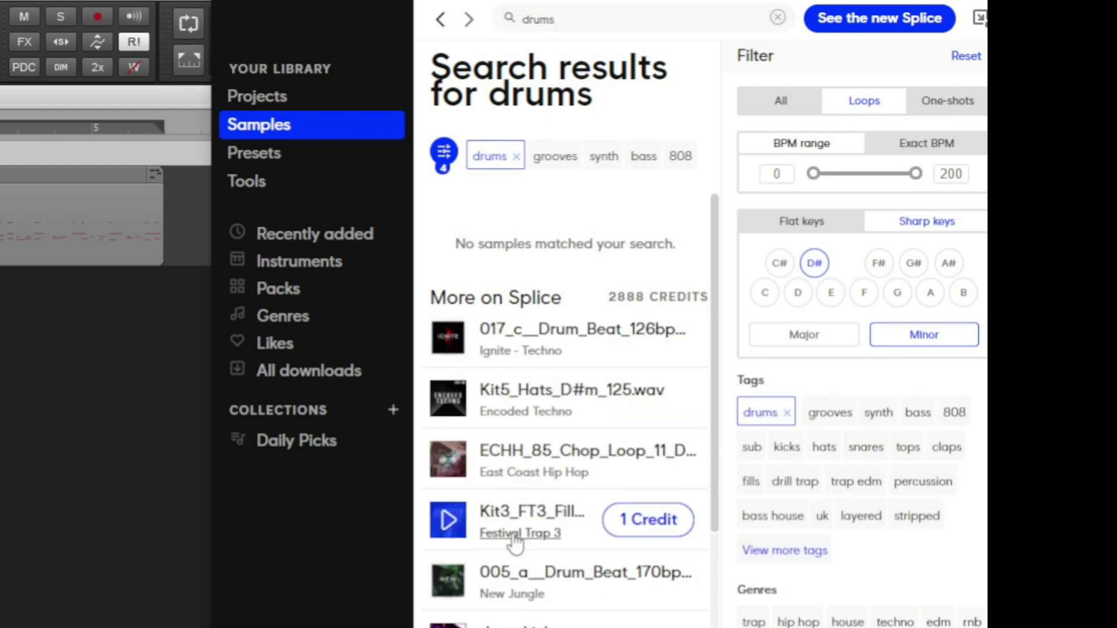
# Step: Preview drum loops, buy ECHH_85_Chop_Loop_11 for one credit, and drag it toward Cakewalk
pyautogui.click(449, 341)
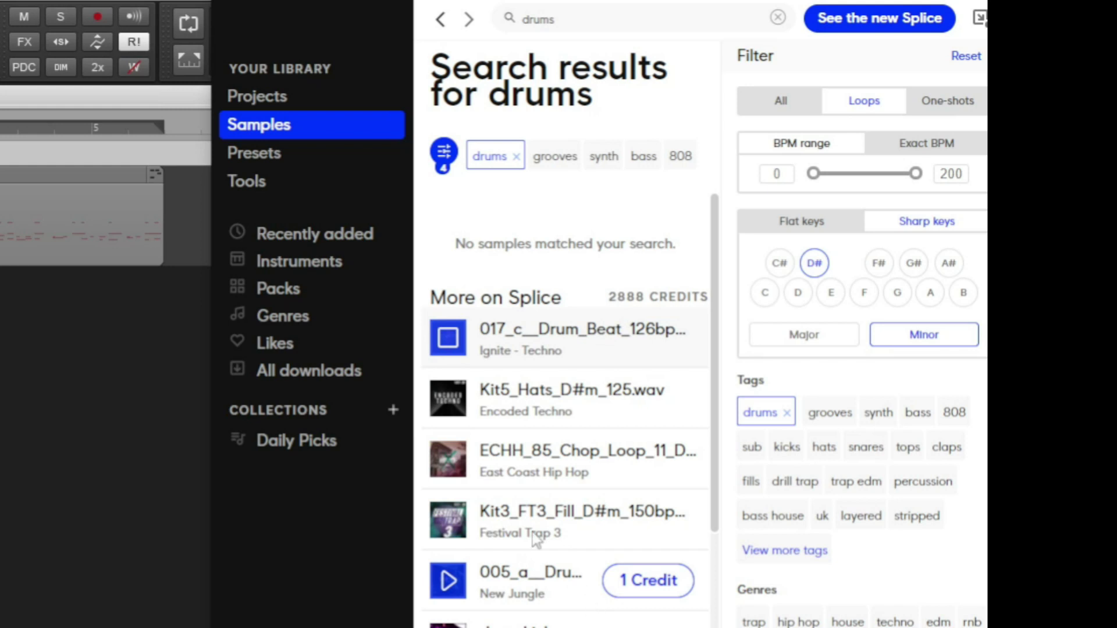
pyautogui.click(444, 408)
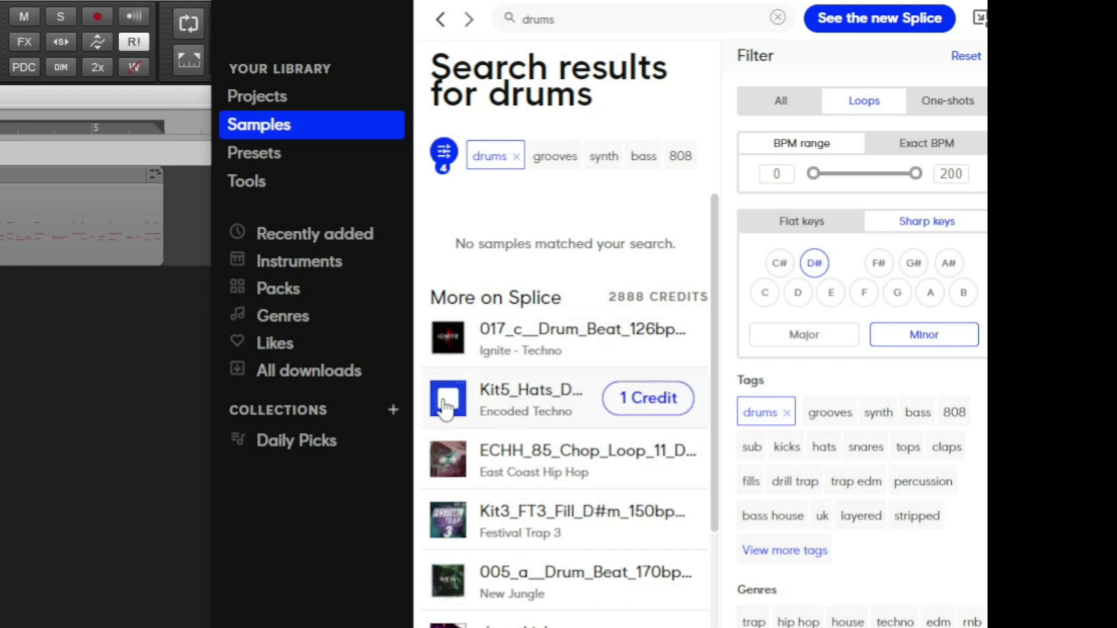
pyautogui.click(448, 461)
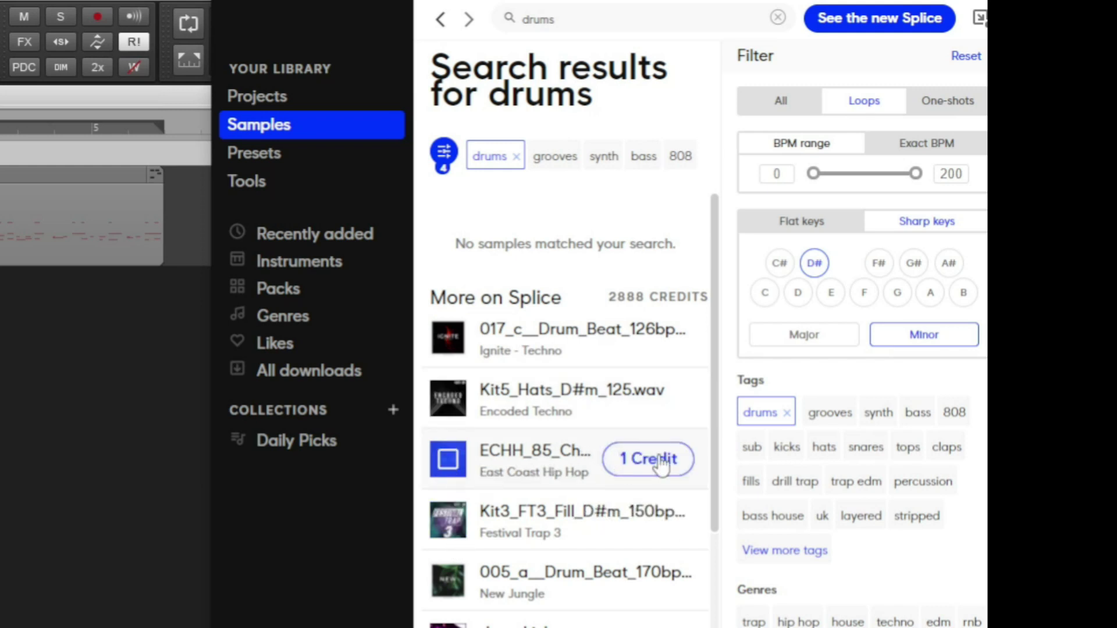
pyautogui.click(660, 466)
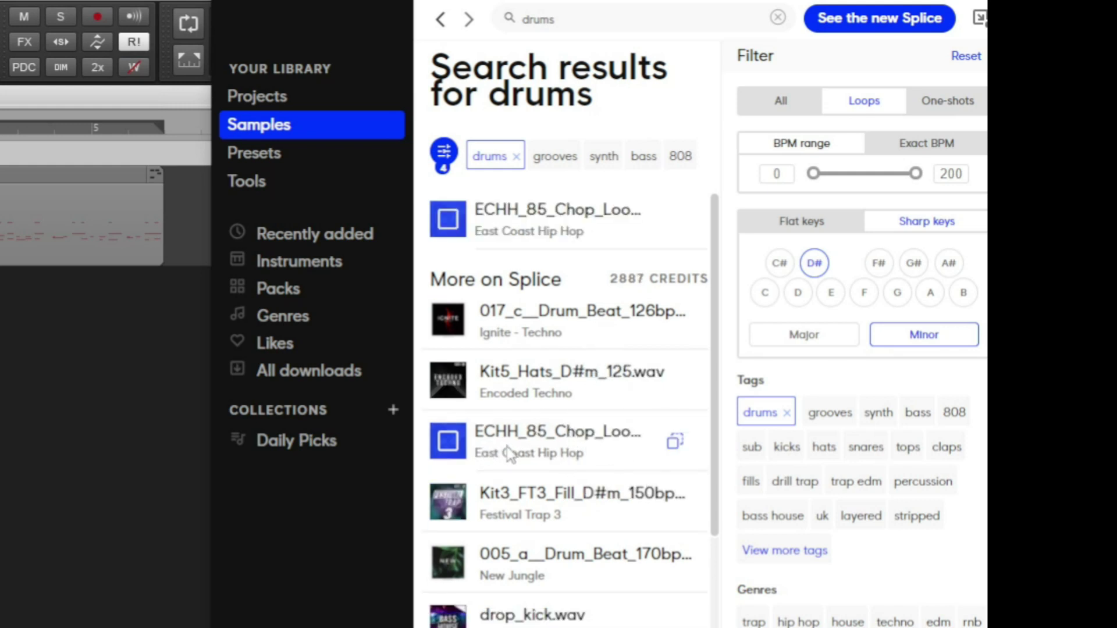
pyautogui.moveTo(505, 442); pyautogui.dragTo(0, 314)
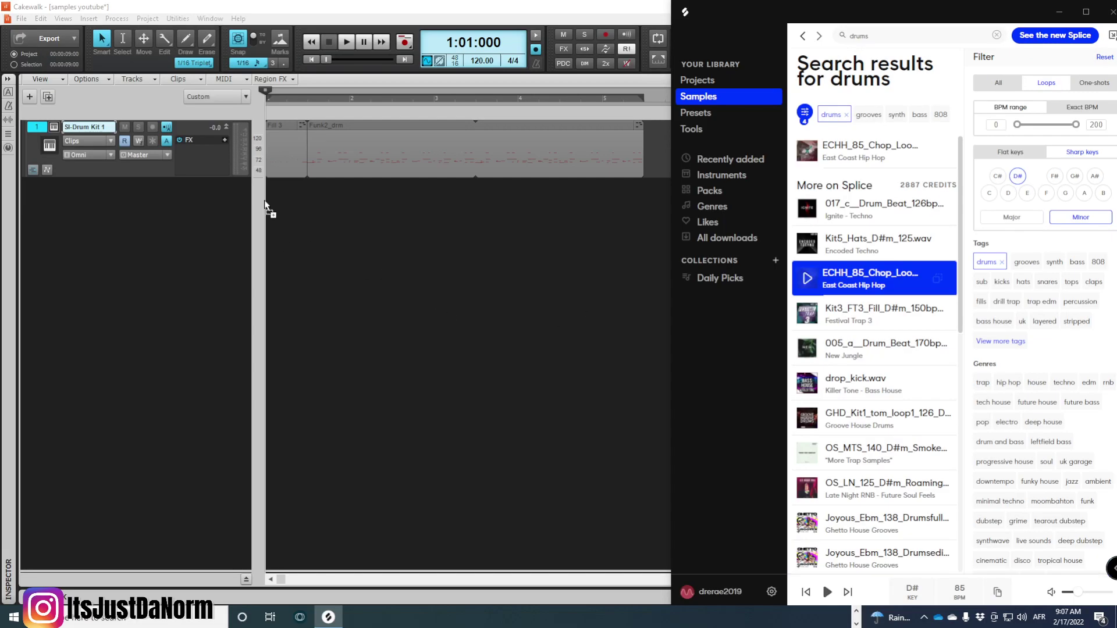
# Step: Add the ECHH_85_Chop_Loop_11 loop as a new Cakewalk track and play it
pyautogui.moveTo(265, 205); pyautogui.dragTo(267, 207)
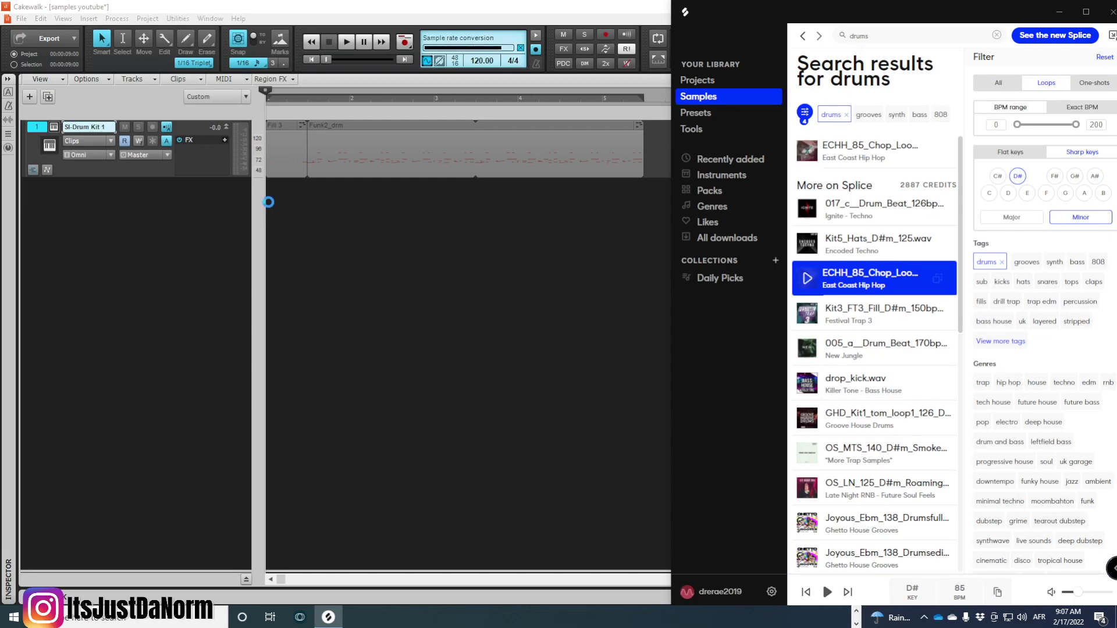
pyautogui.click(226, 185)
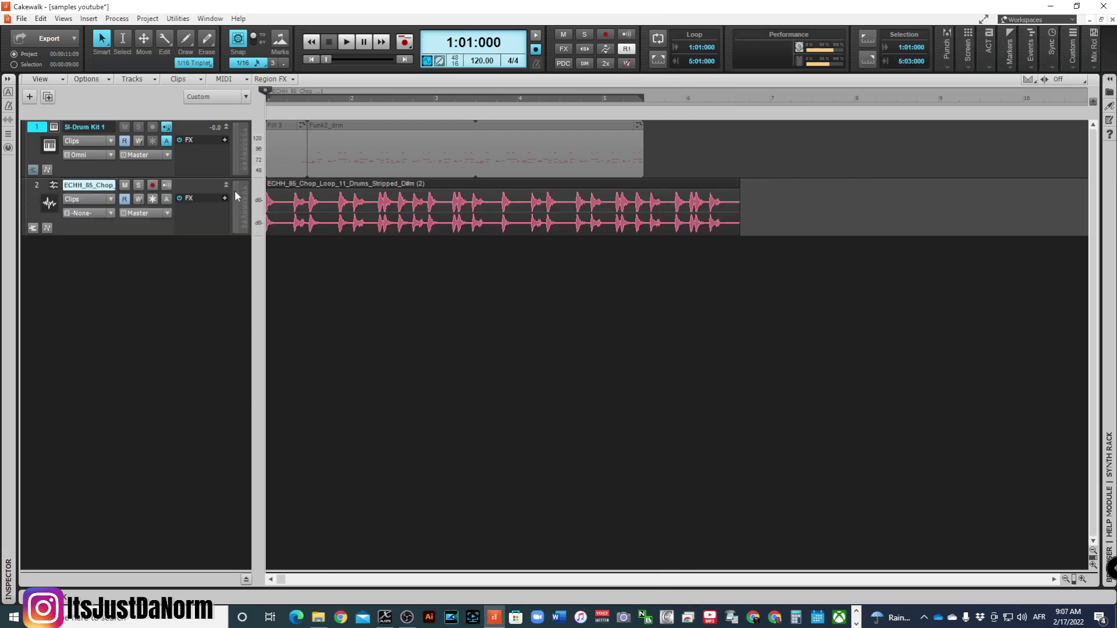
pyautogui.press('space')
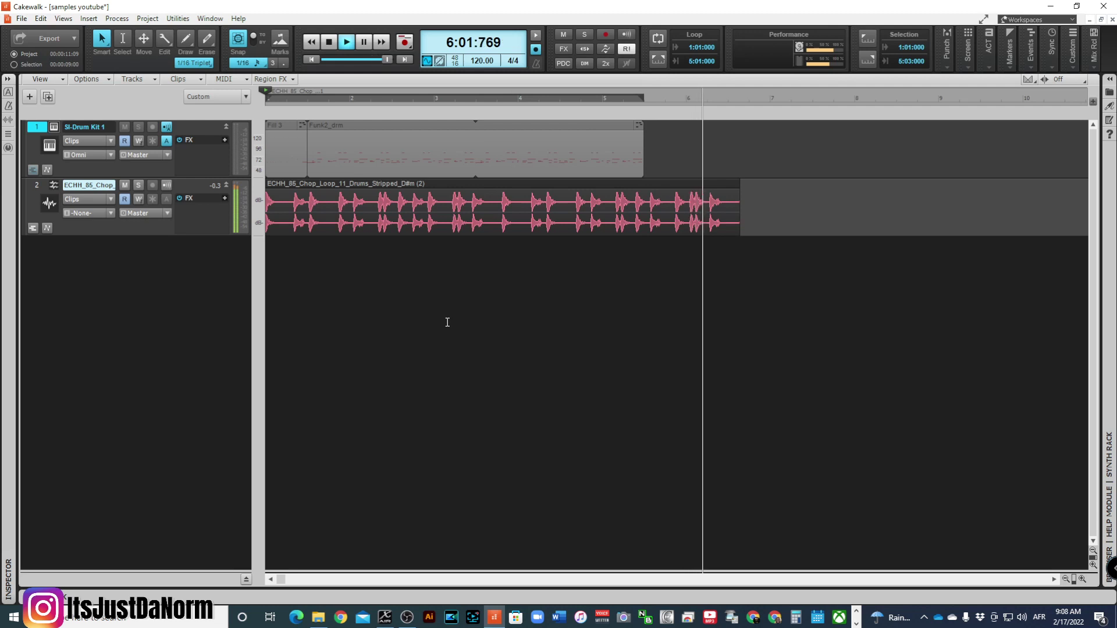
pyautogui.press('space')
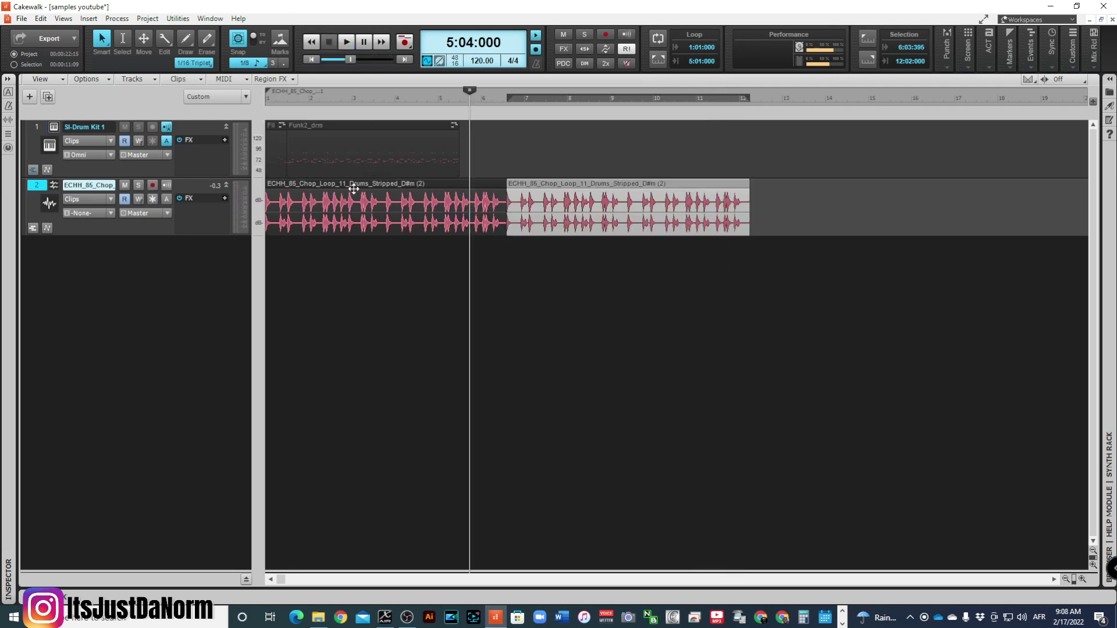
# Step: Set the project tempo to 85 BPM and play the drum loops from the start
pyautogui.doubleClick(479, 60)
pyautogui.write('85')
pyautogui.press('Return')
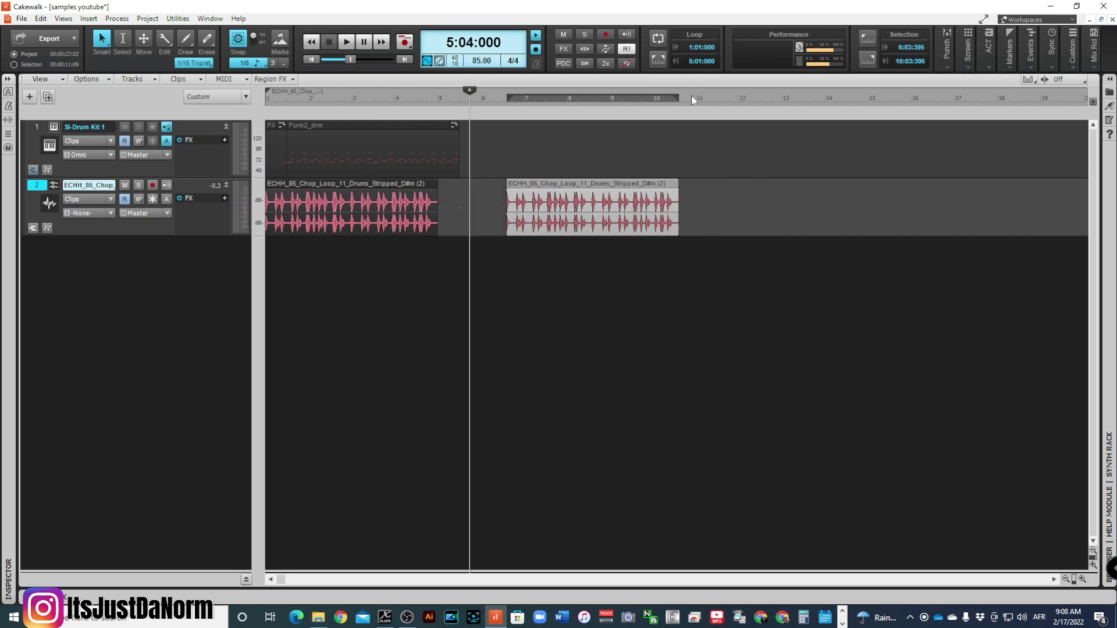
pyautogui.click(475, 201)
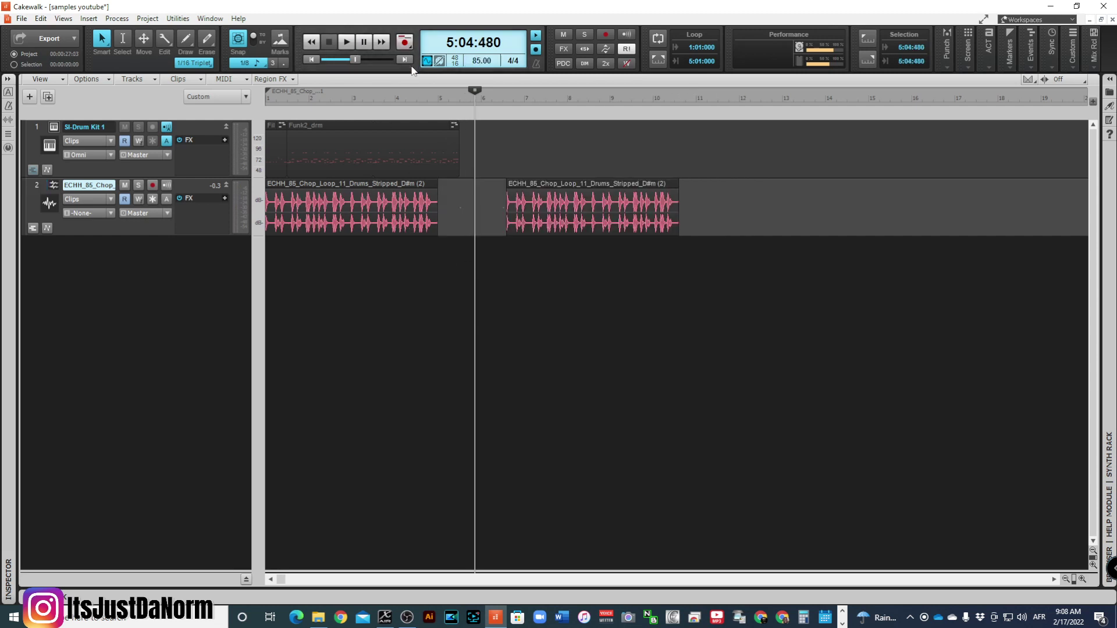
pyautogui.click(312, 60)
pyautogui.click(346, 42)
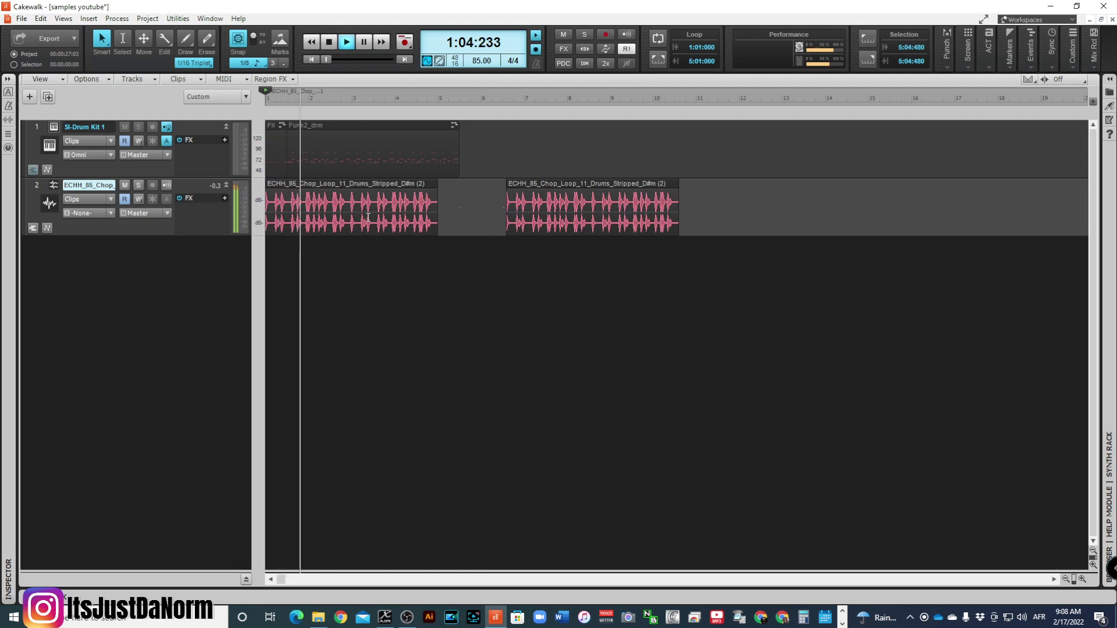
pyautogui.press('space')
# Step: Move the second ECHH clip to start at bar 5, check playback, and save the project
pyautogui.click(542, 183)
pyautogui.moveTo(541, 184); pyautogui.dragTo(478, 190)
pyautogui.press('space')
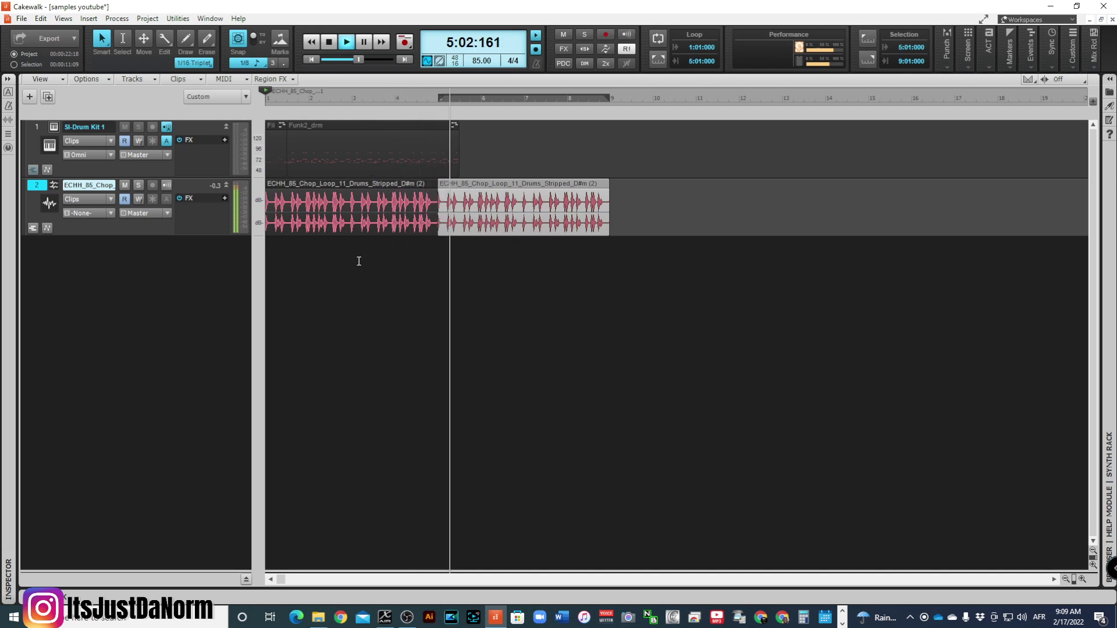
pyautogui.press('space')
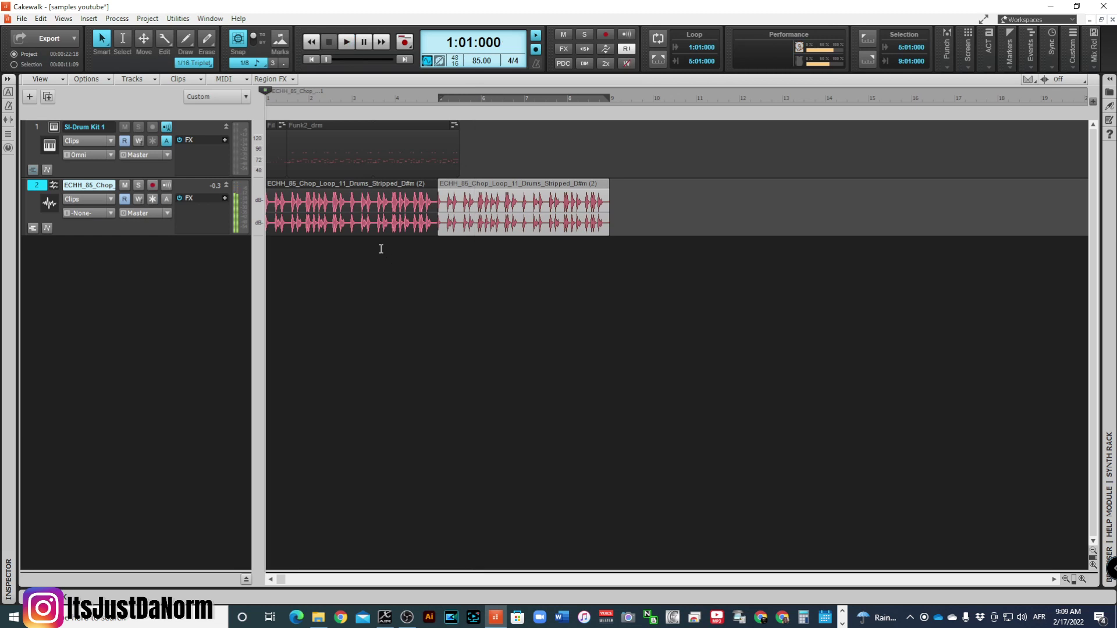
pyautogui.hotkey('ctrl', 's')
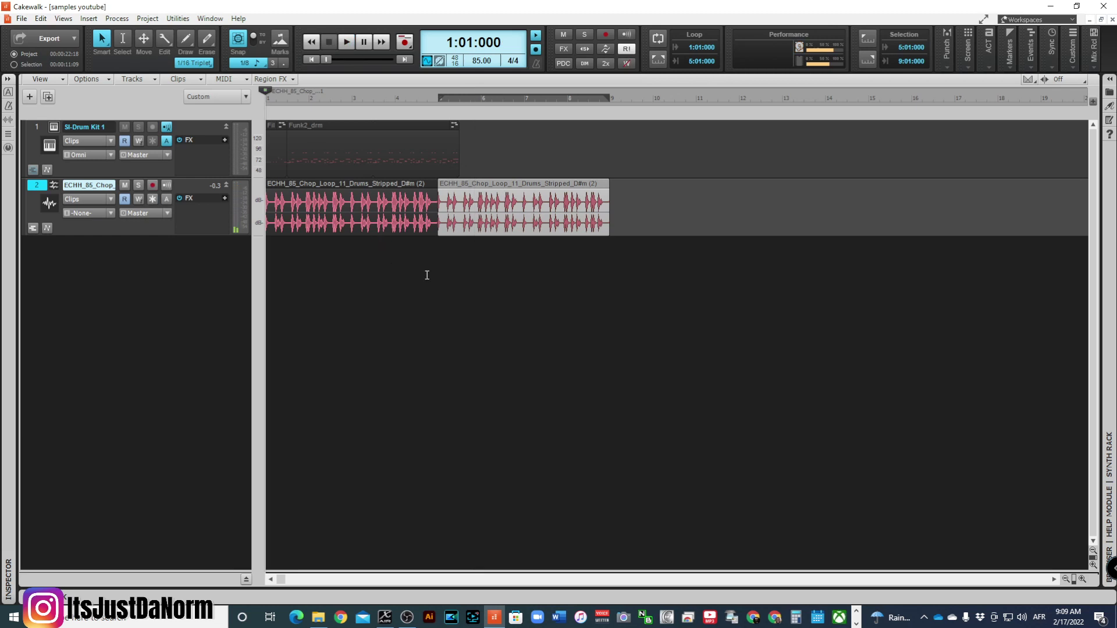
pyautogui.click(460, 318)
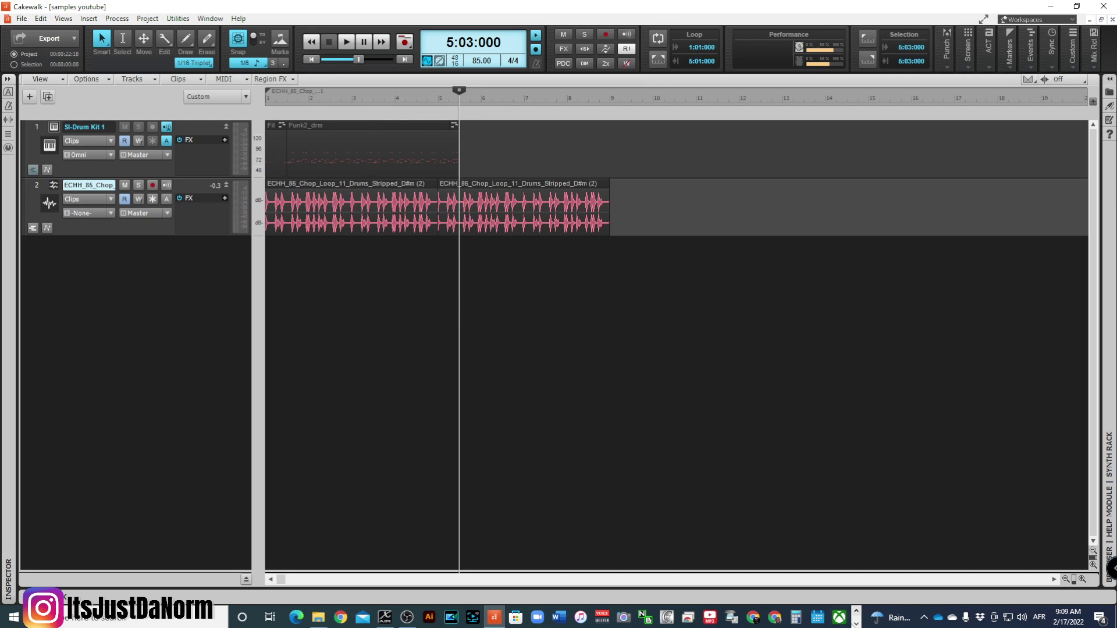
pyautogui.click(857, 620)
pyautogui.click(856, 613)
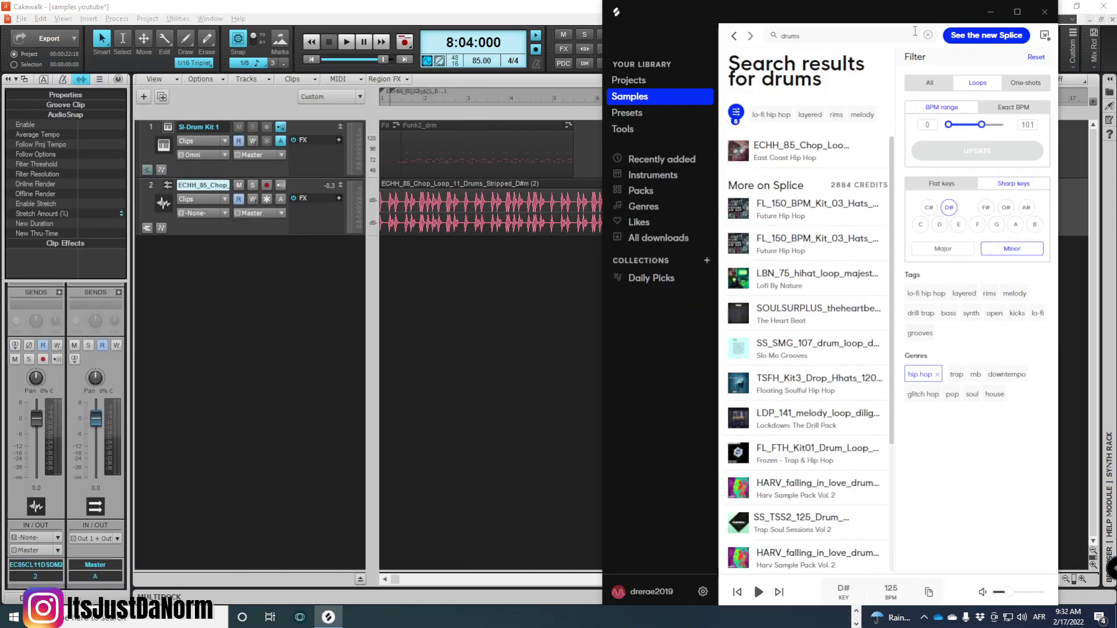
pyautogui.moveTo(840, 215)
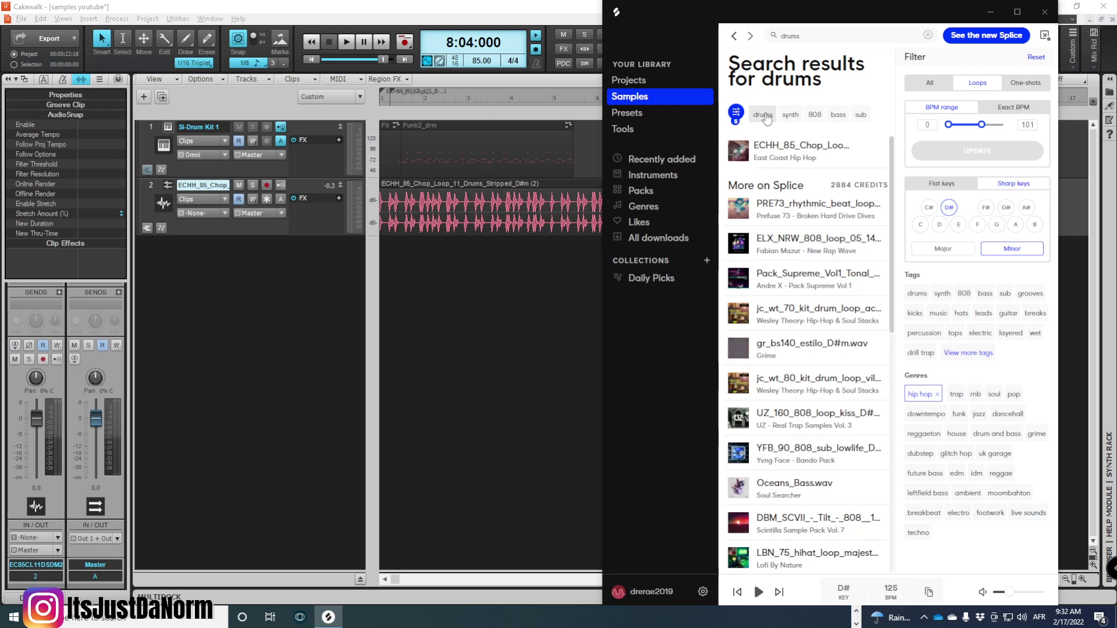
# Step: Swap the drums tag for the hats tag in Splice and audition the Kit5 hats loop
pyautogui.click(763, 115)
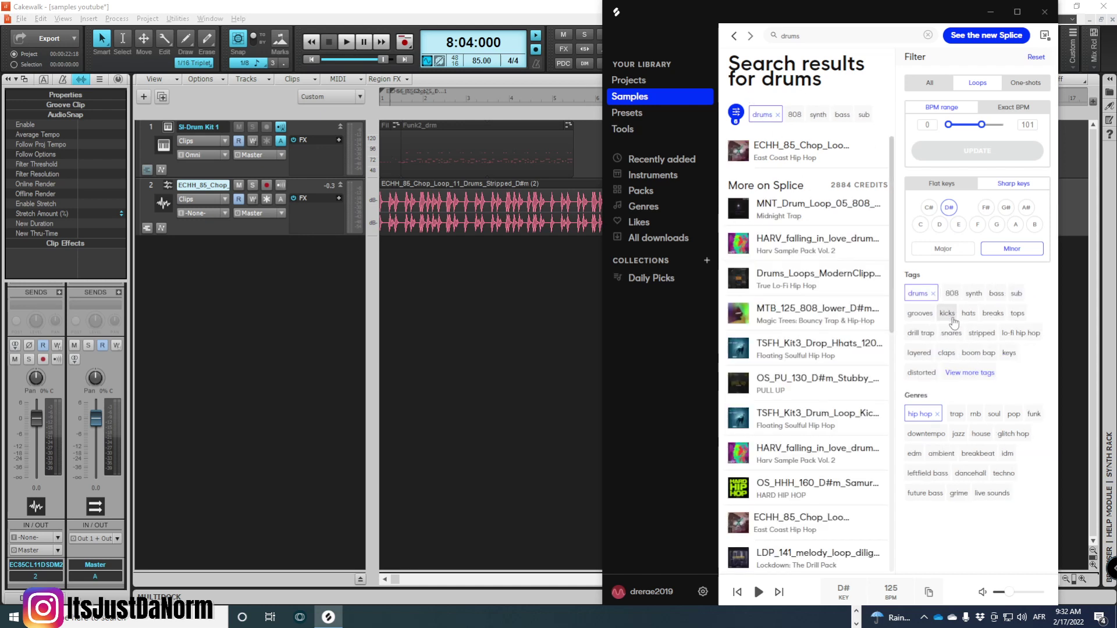
pyautogui.click(969, 314)
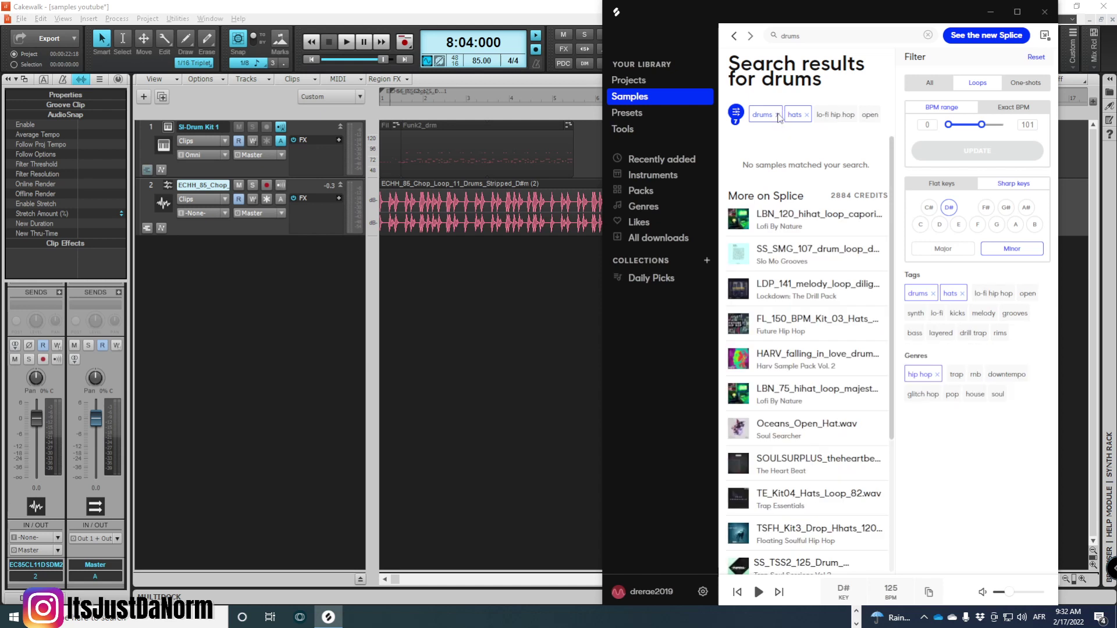
pyautogui.click(778, 115)
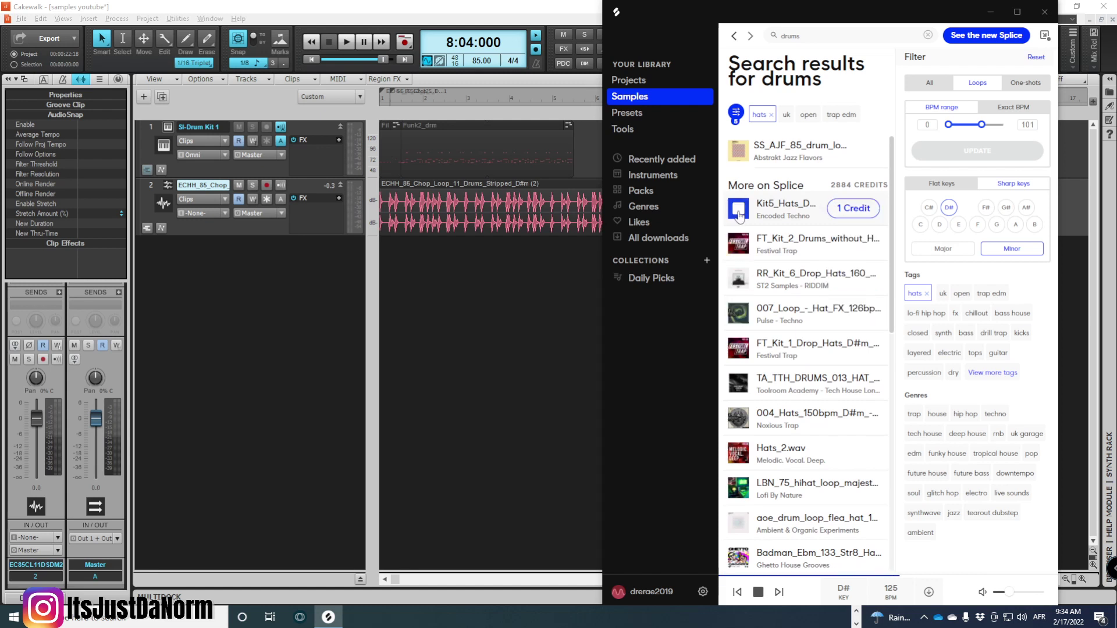
pyautogui.click(740, 217)
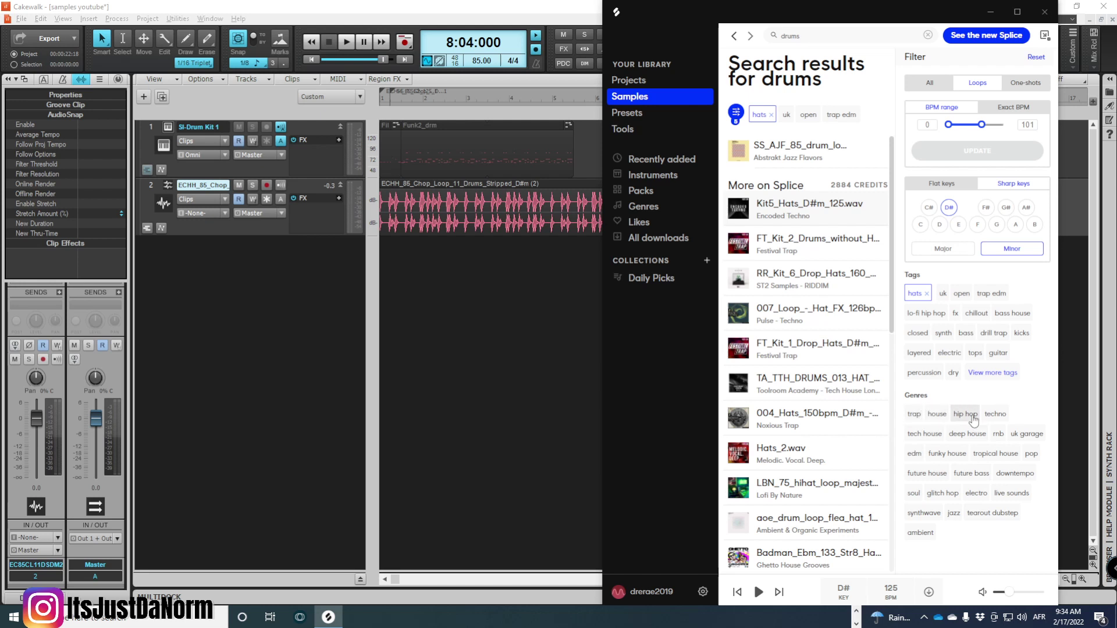
# Step: Add the hip hop genre filter and preview loops such as the 120, 75 and 150 BPM hats
pyautogui.click(966, 414)
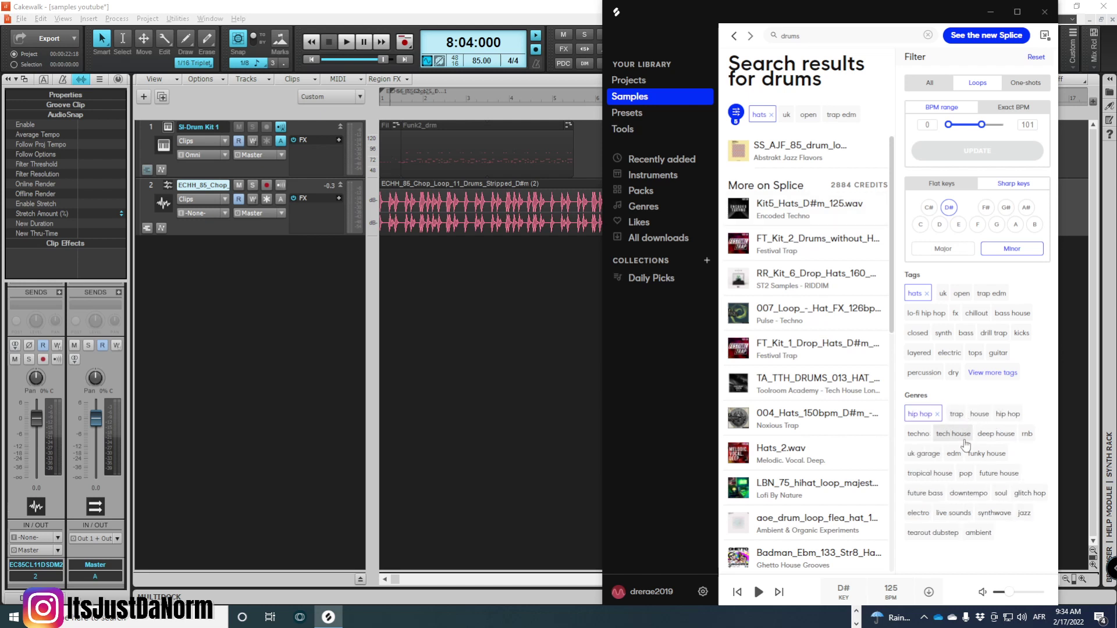
pyautogui.moveTo(739, 230)
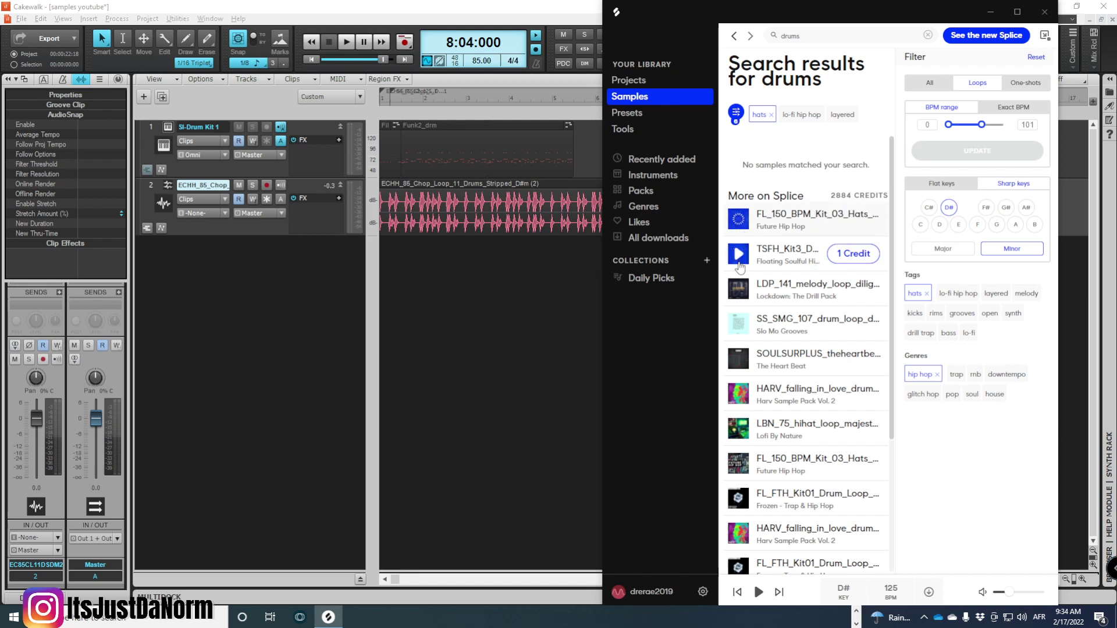
pyautogui.click(738, 255)
pyautogui.click(739, 289)
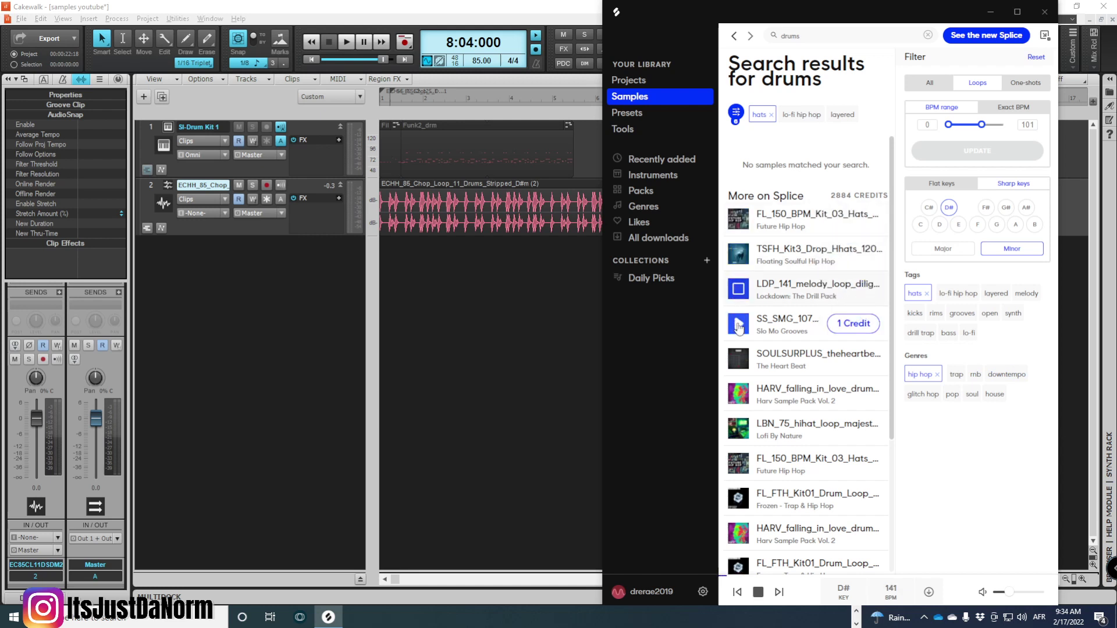
pyautogui.click(738, 360)
pyautogui.click(739, 396)
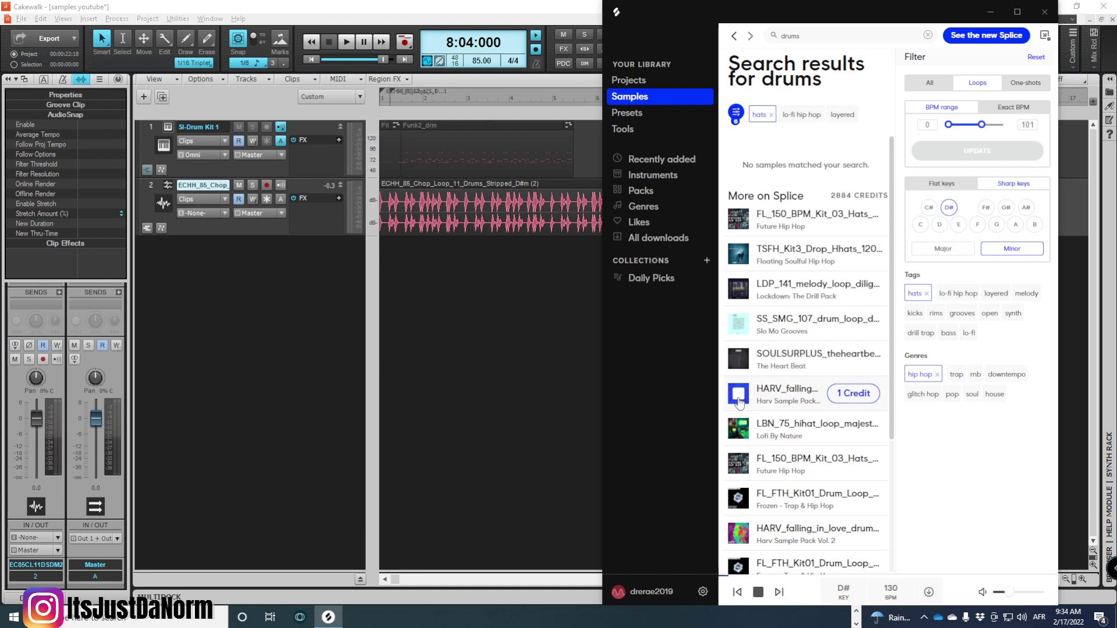
pyautogui.click(738, 429)
pyautogui.scroll(-1, 739, 429)
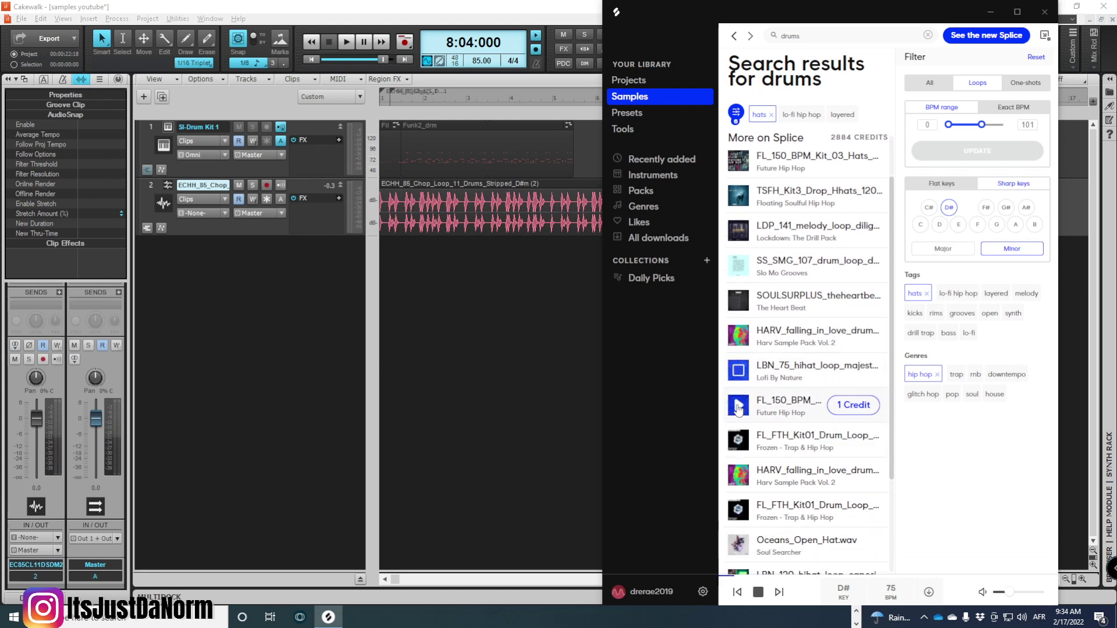
pyautogui.click(738, 407)
# Step: Preview more loops, refresh the results, and settle on the 125 BPM SS_TSS2 drum loop
pyautogui.scroll(-2, 739, 407)
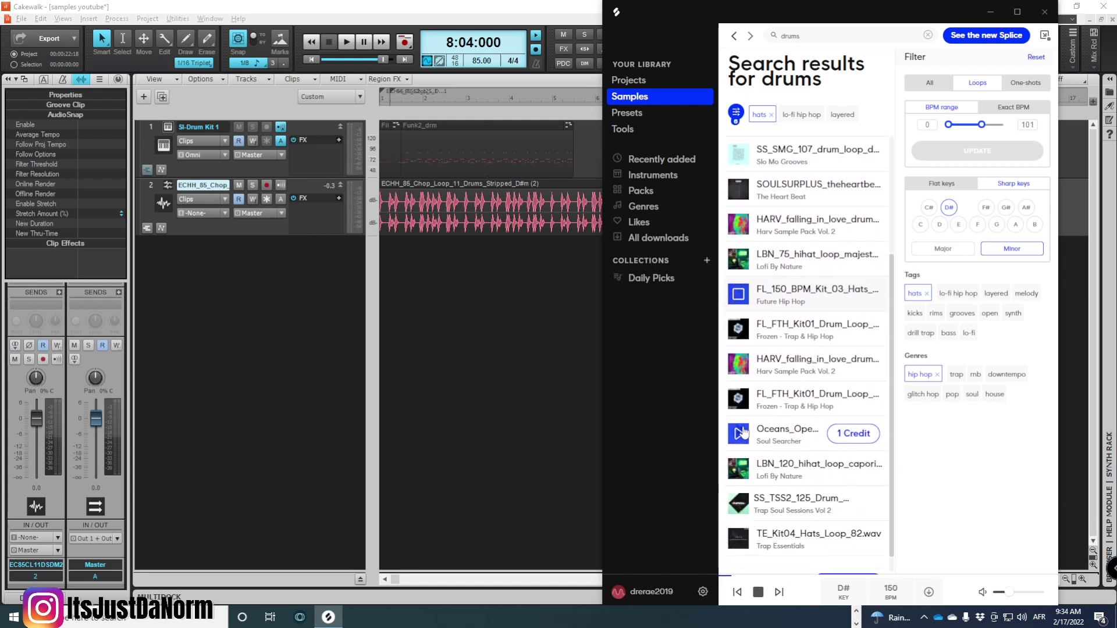
pyautogui.click(745, 371)
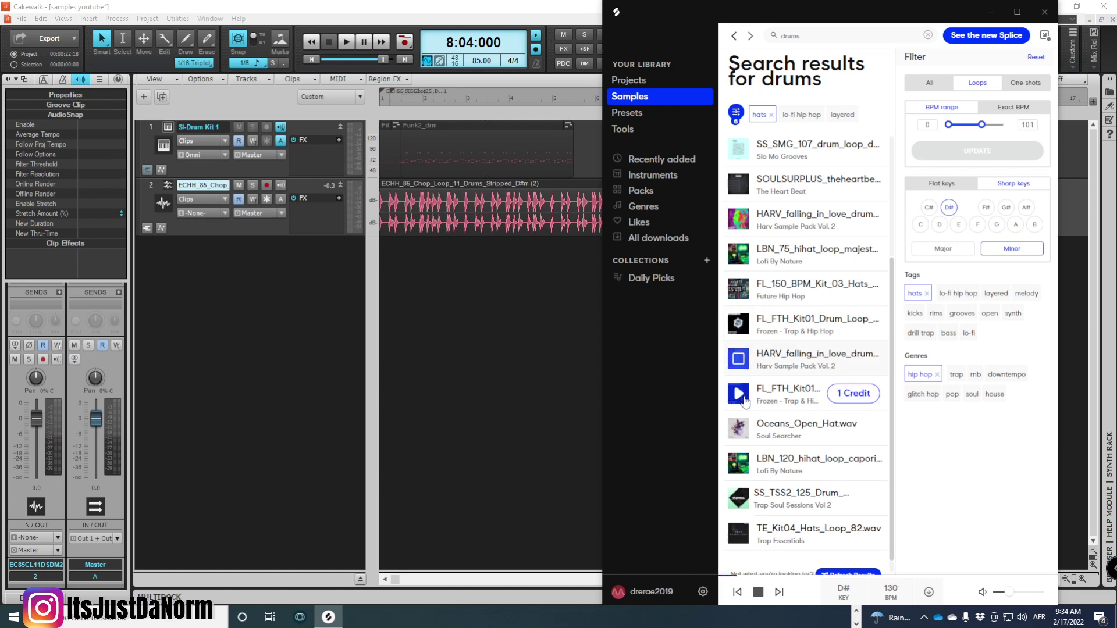
pyautogui.click(739, 429)
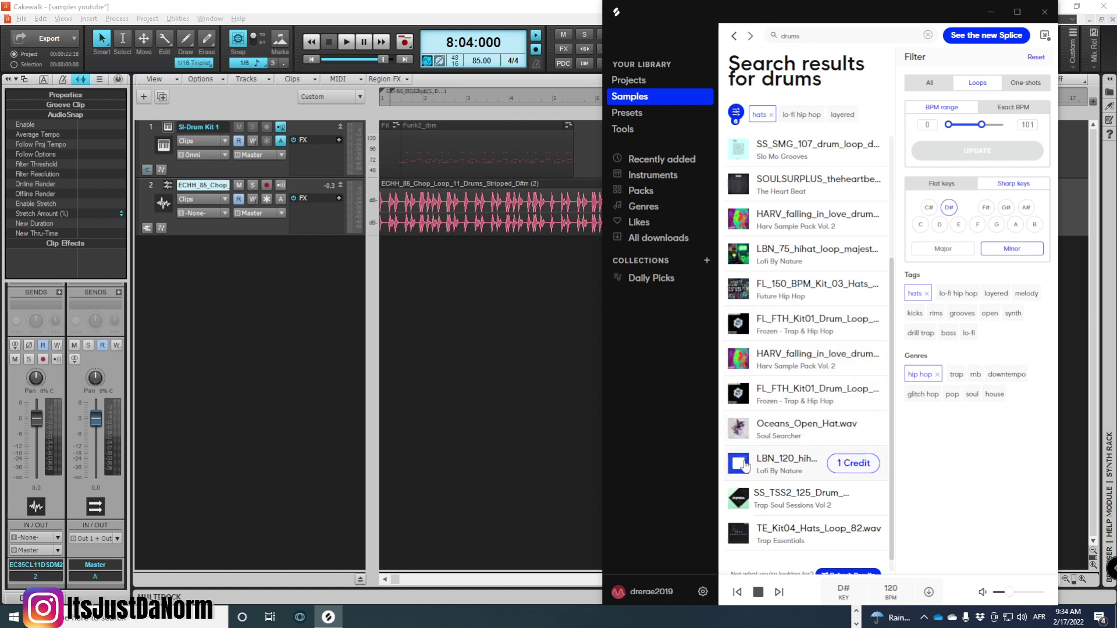
pyautogui.click(739, 532)
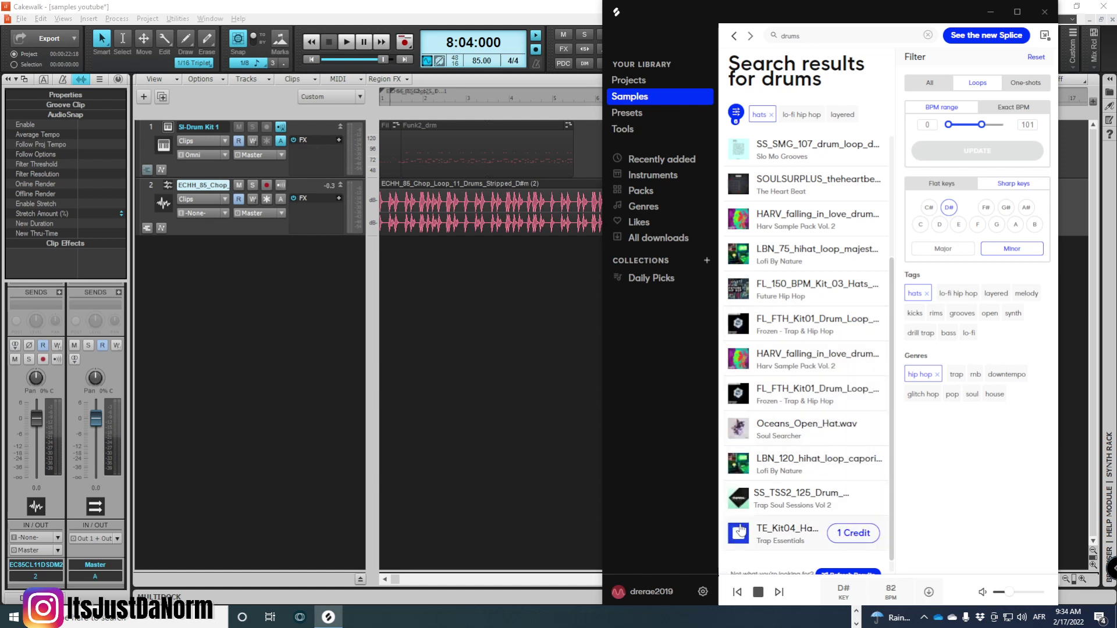
pyautogui.scroll(-1, 740, 532)
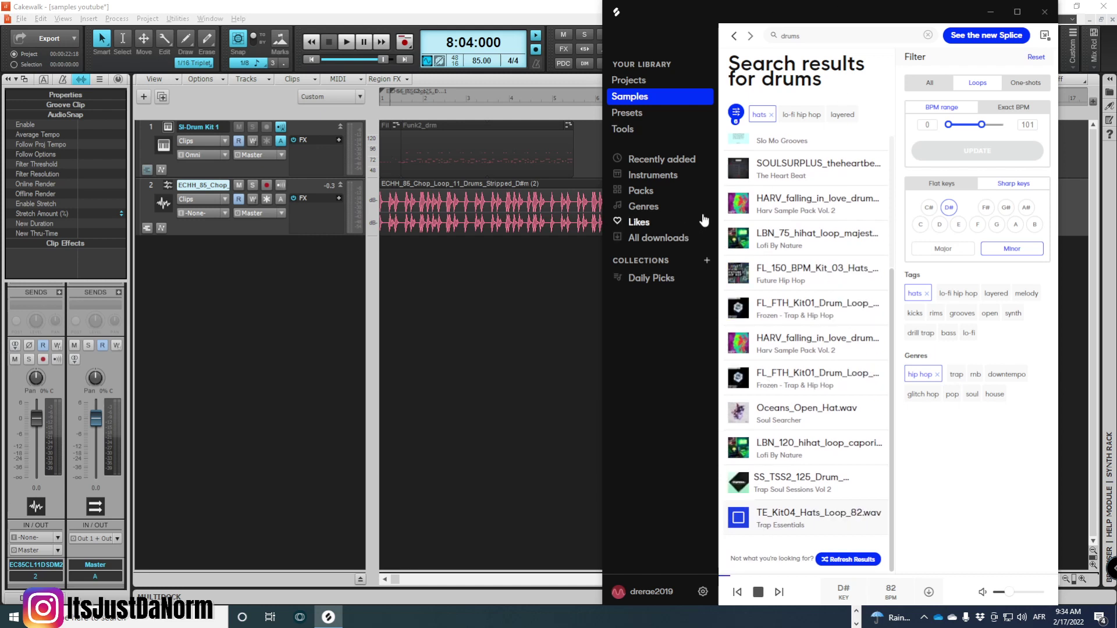
pyautogui.click(833, 562)
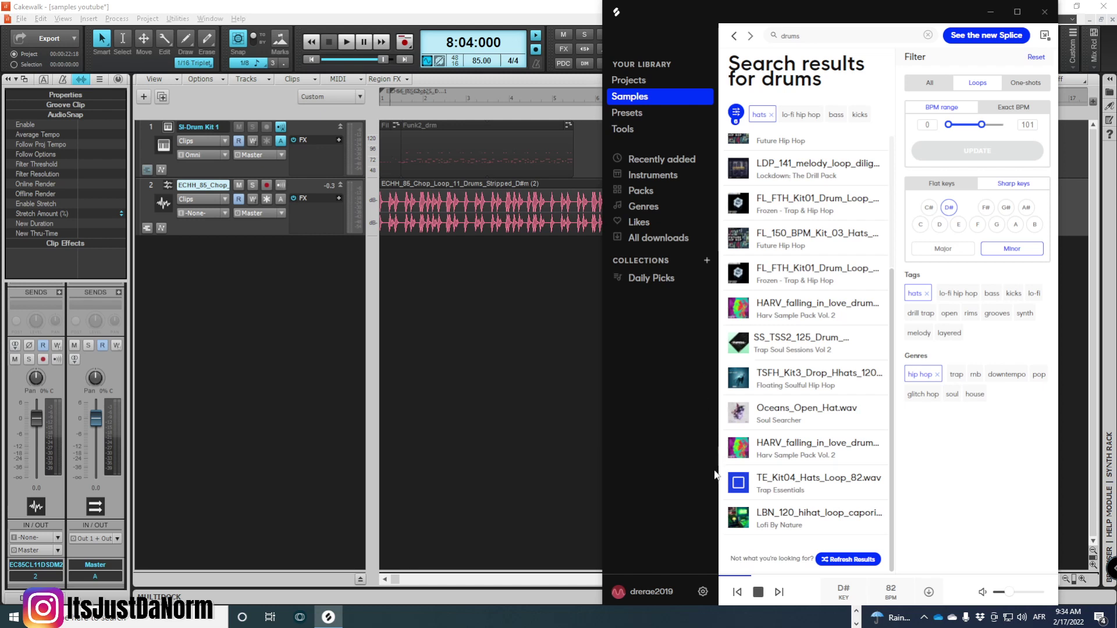
pyautogui.click(738, 451)
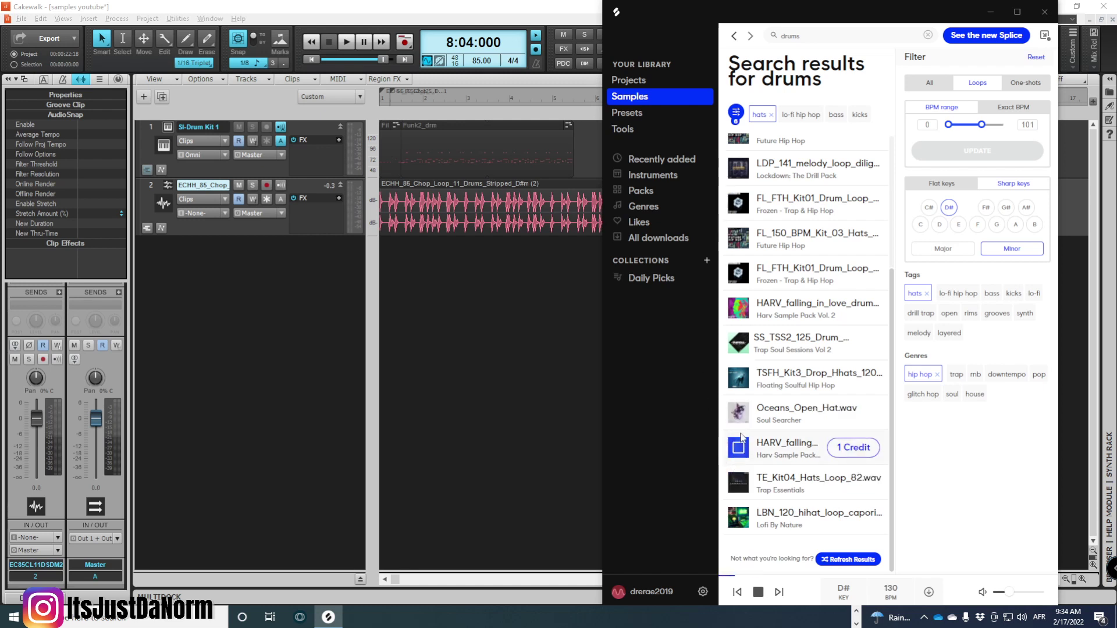
pyautogui.click(738, 377)
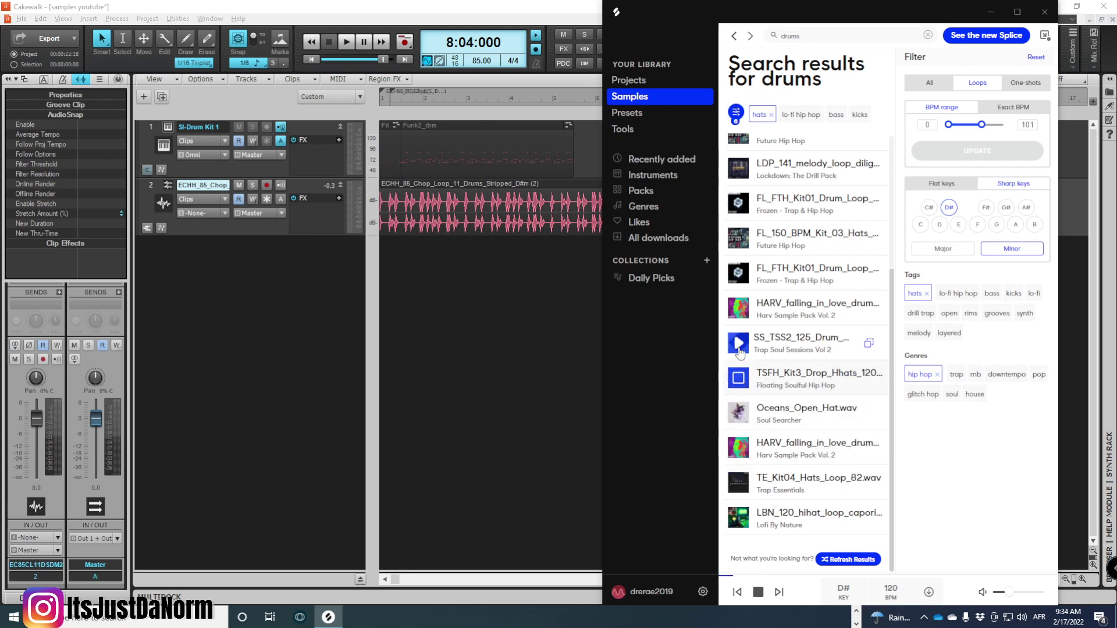
pyautogui.click(738, 344)
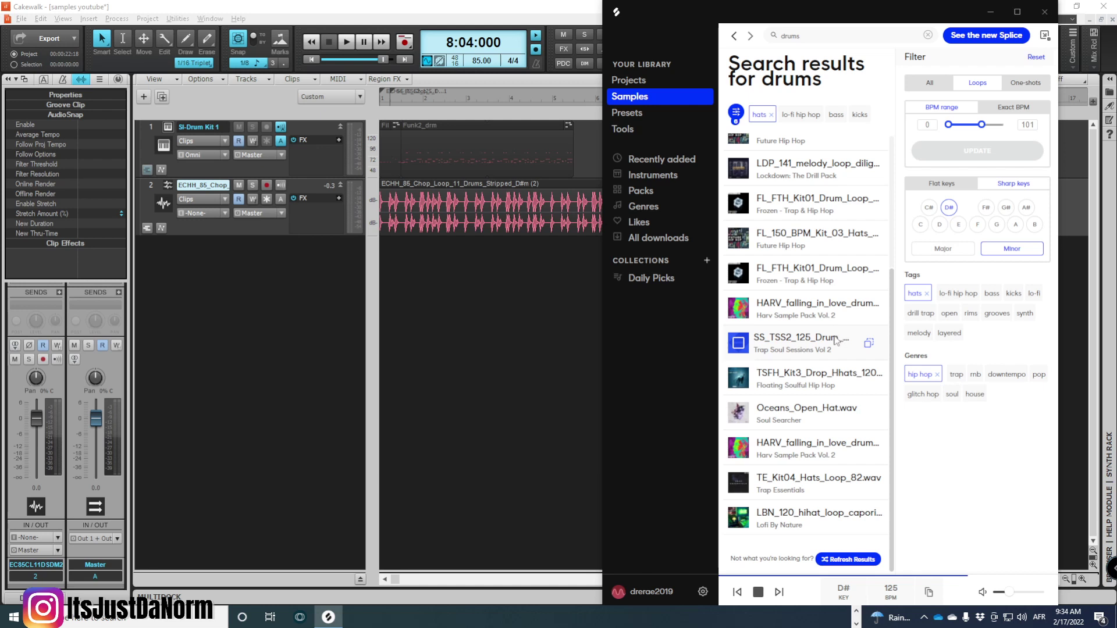
# Step: Drop the SS_TSS2_125 loop into Cakewalk as track 3 and play all tracks from the start
pyautogui.moveTo(836, 340); pyautogui.dragTo(382, 259)
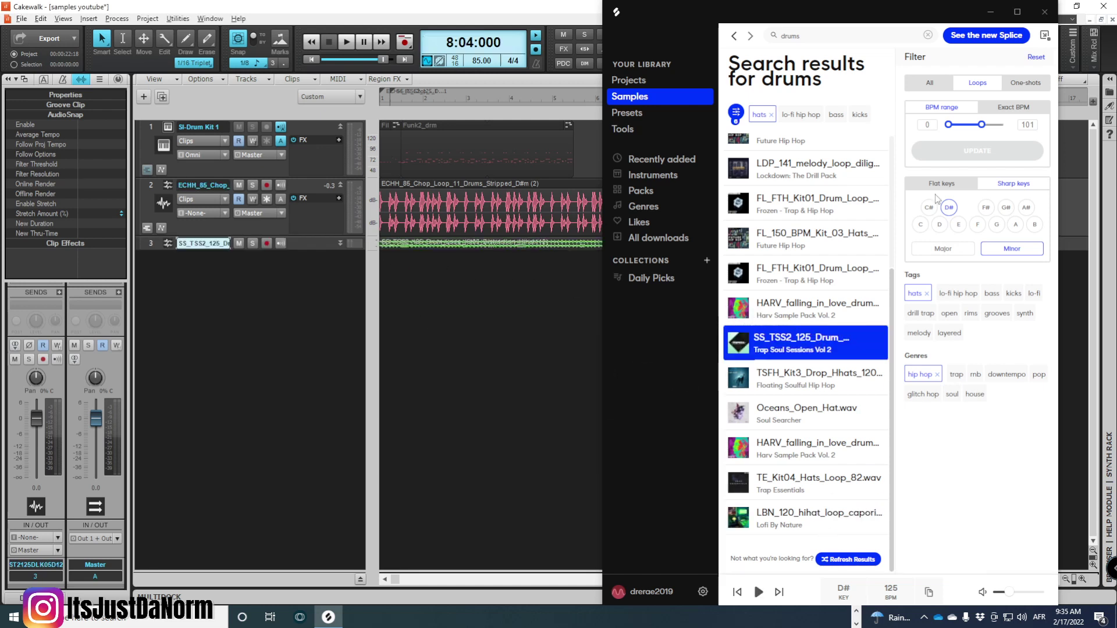
pyautogui.click(557, 331)
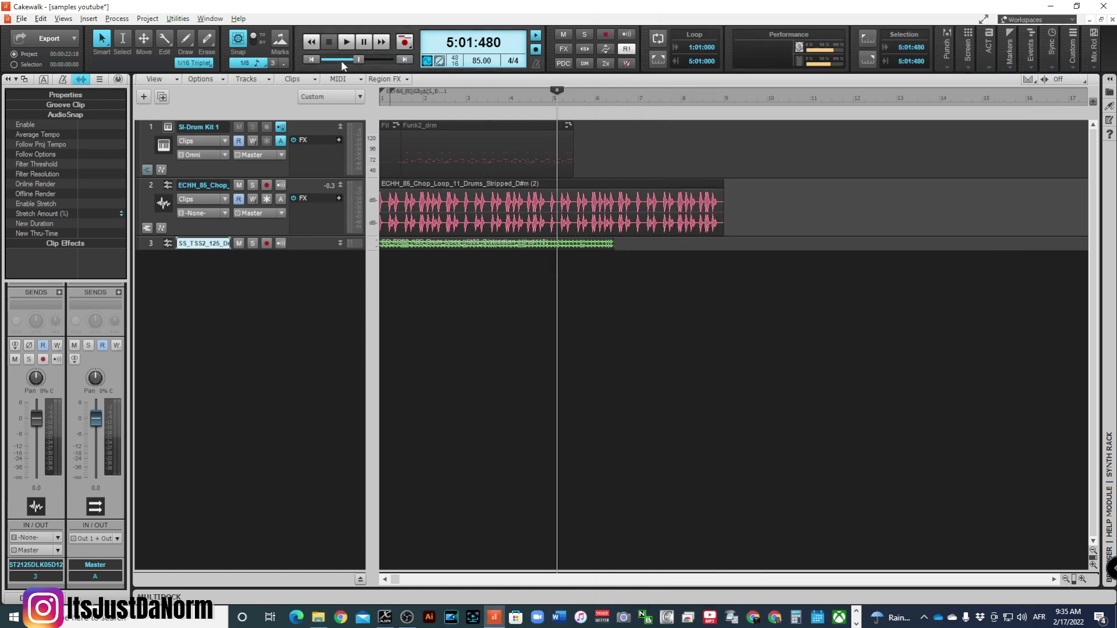
pyautogui.click(310, 60)
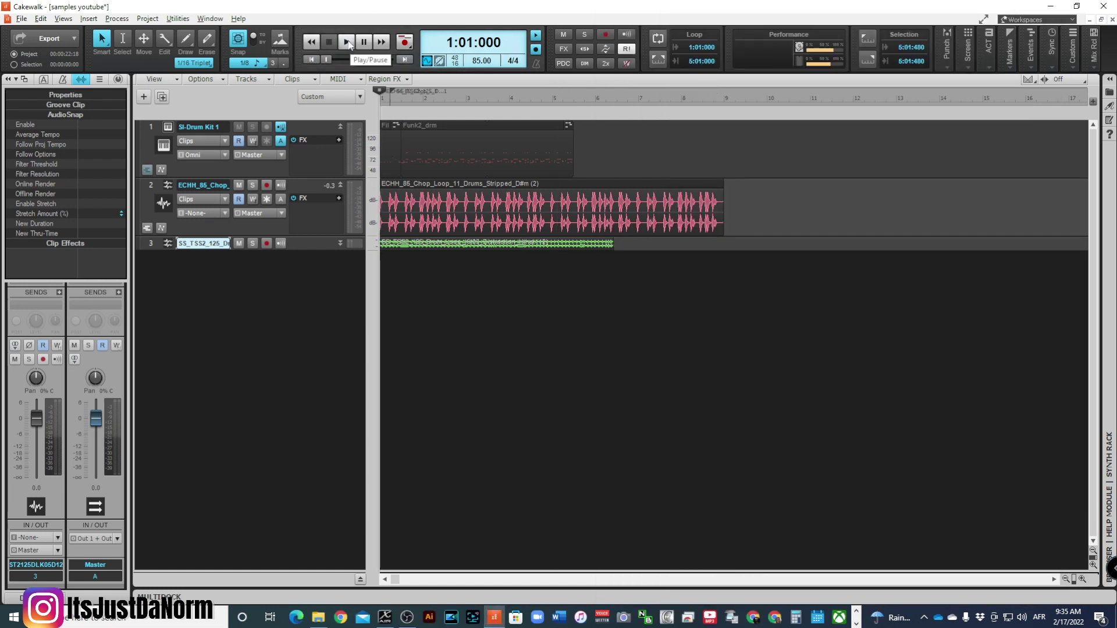
pyautogui.click(348, 42)
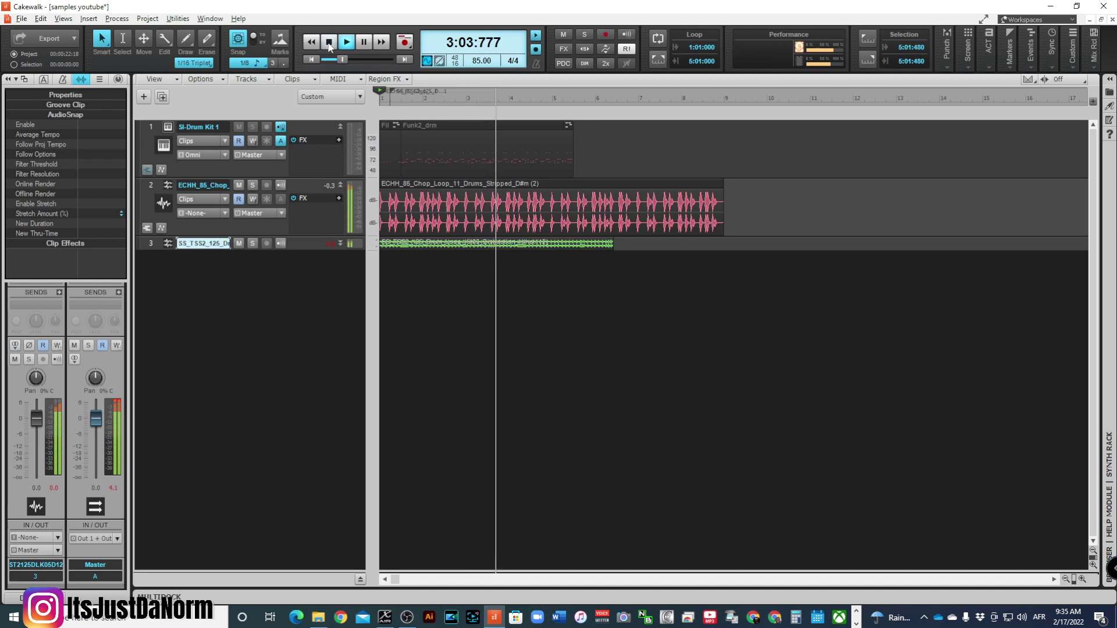
pyautogui.click(328, 46)
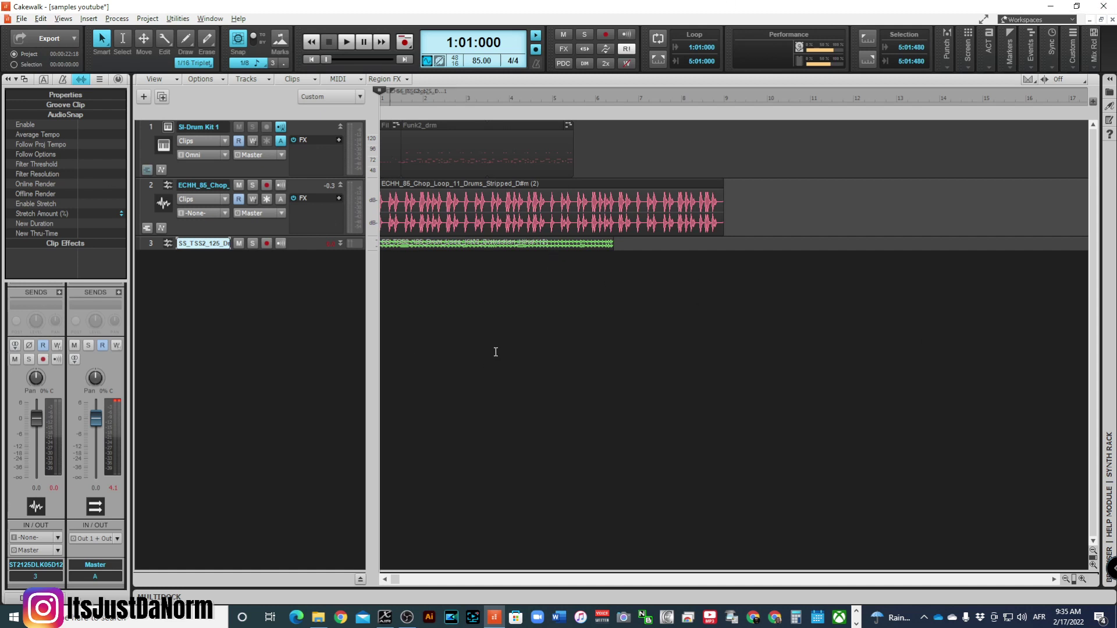
# Step: Expand track 3 and bounce the SS_TSS2 hi-hat clip into a single clip
pyautogui.click(340, 244)
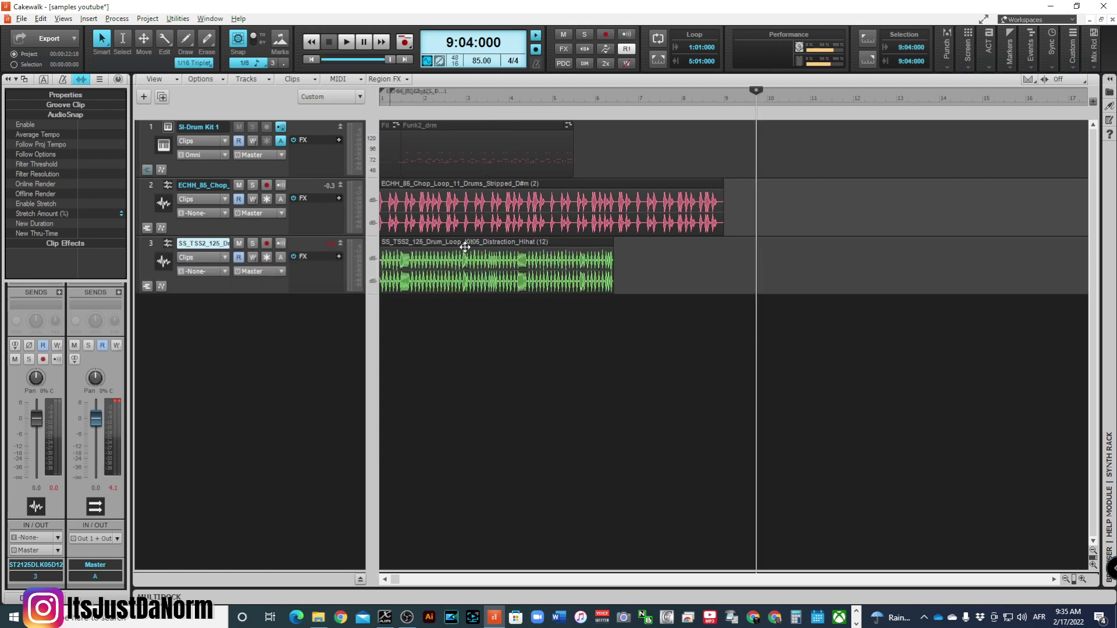
pyautogui.click(465, 247)
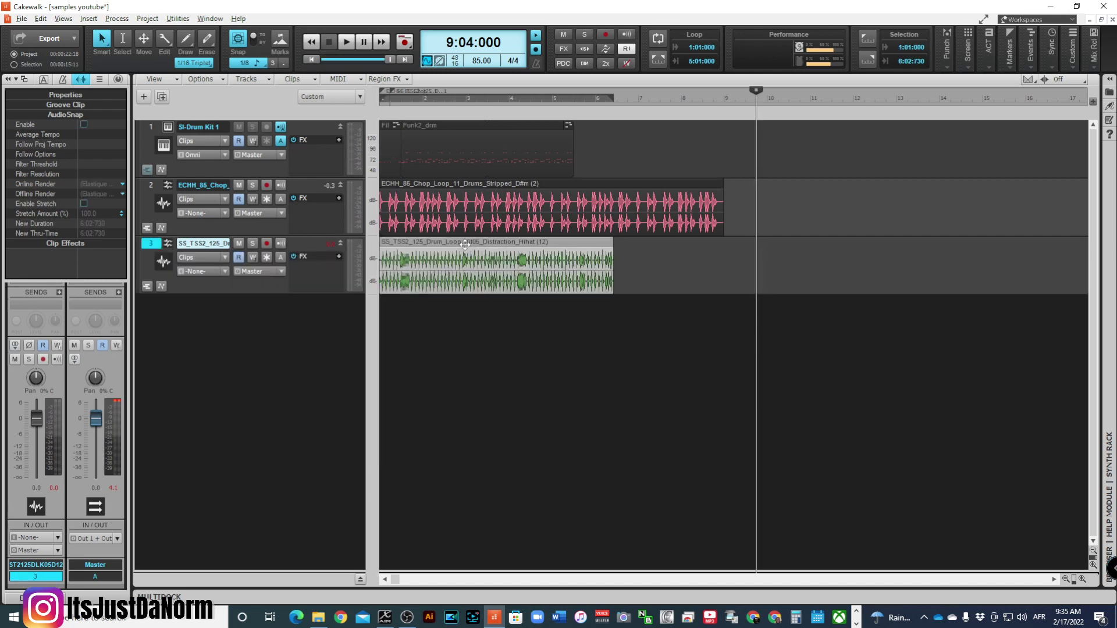
pyautogui.rightClick(464, 245)
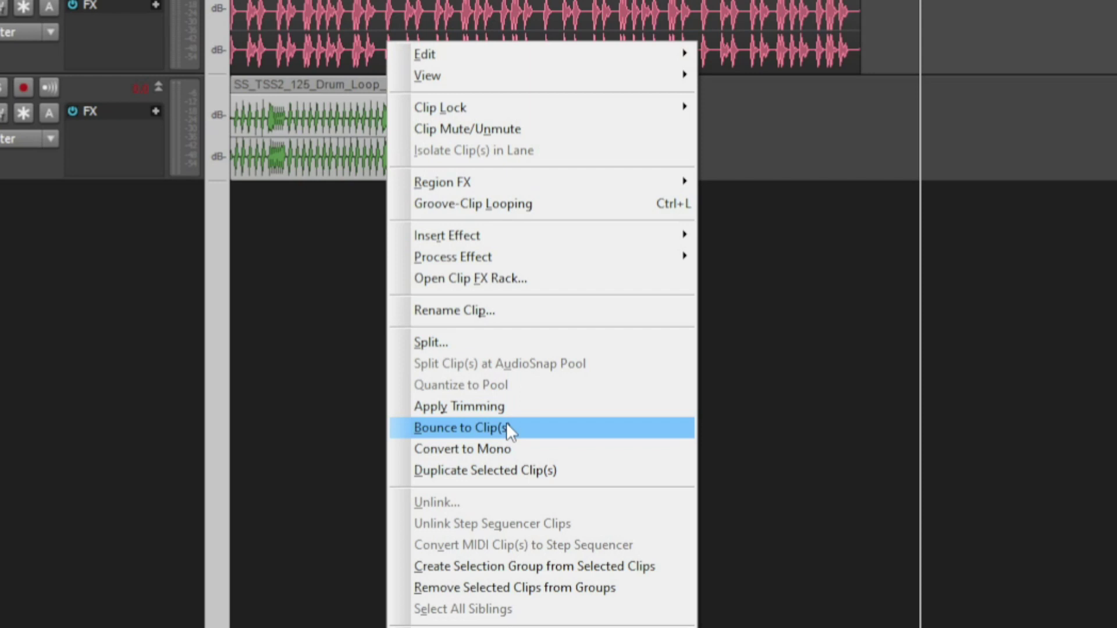
pyautogui.click(571, 428)
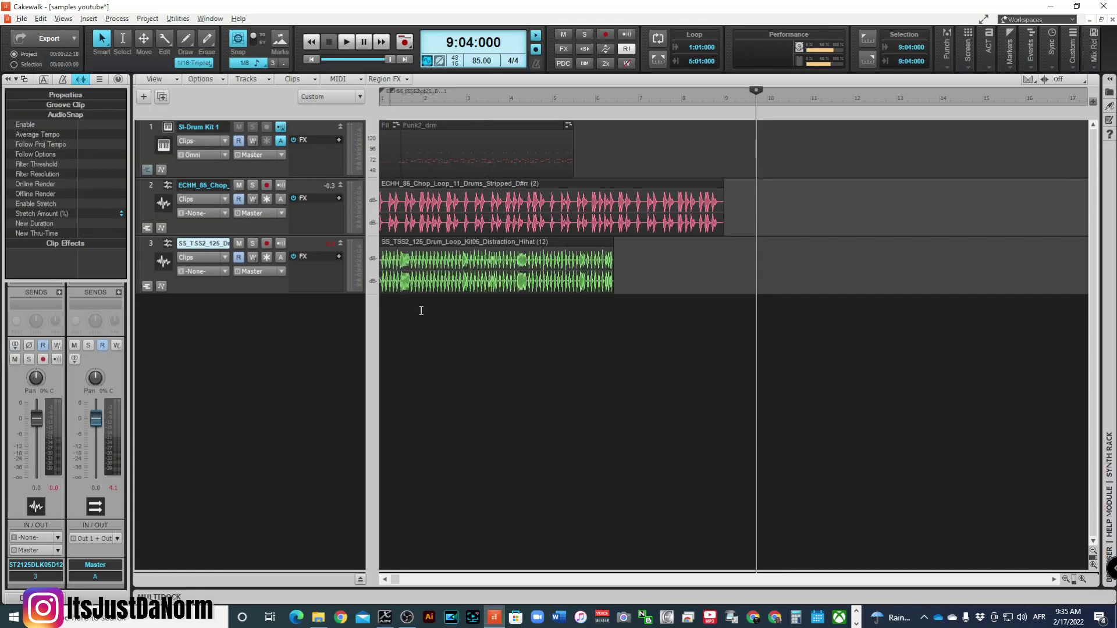
pyautogui.rightClick(446, 246)
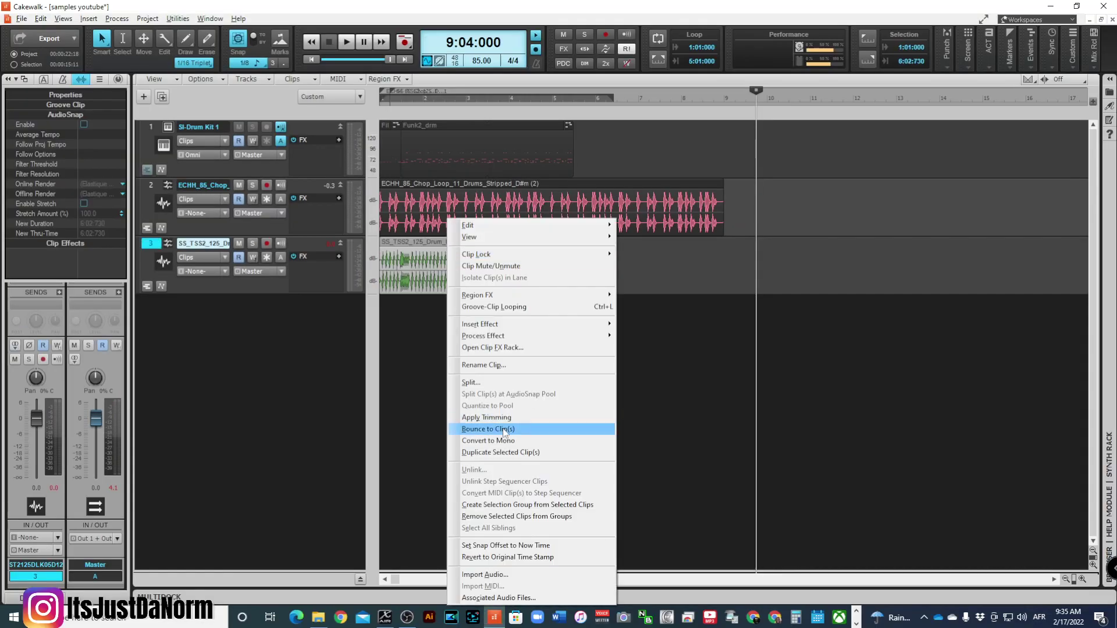
pyautogui.click(412, 355)
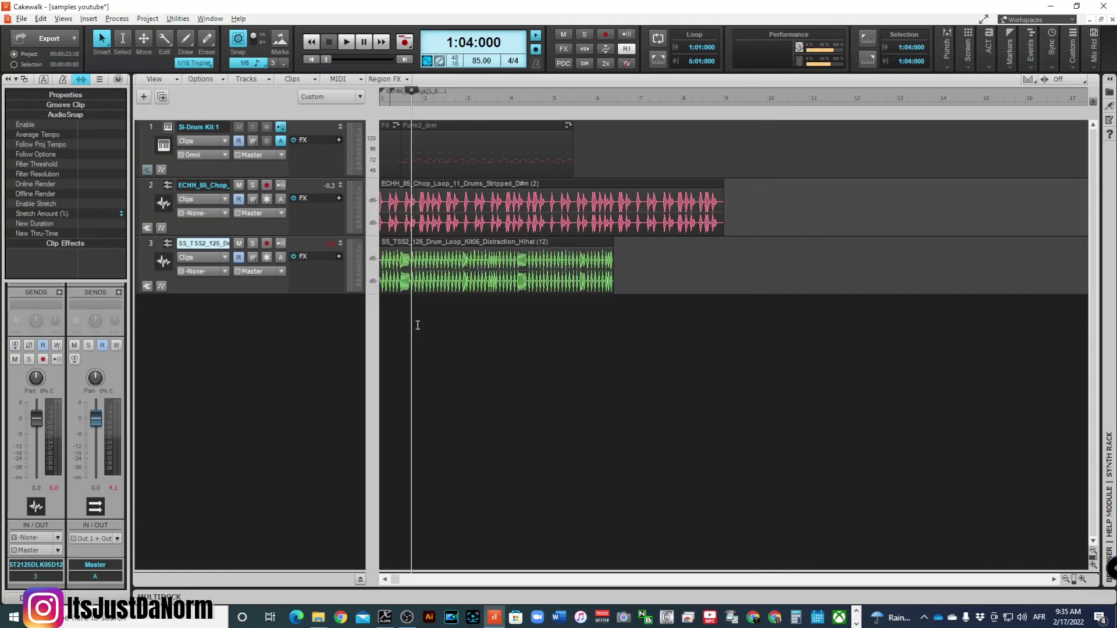
pyautogui.click(418, 245)
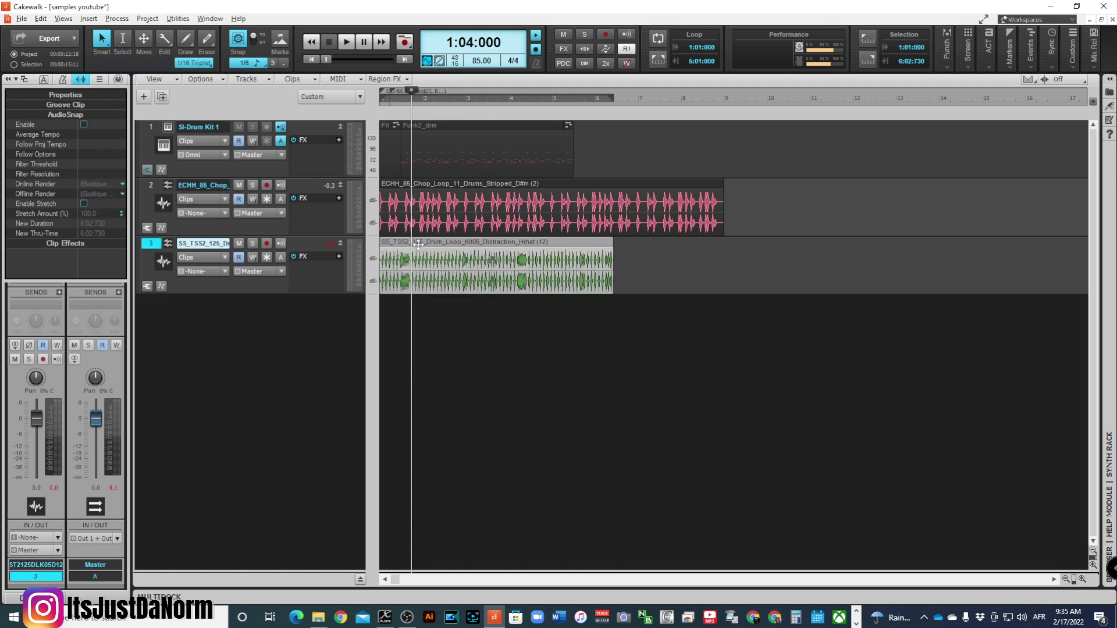
pyautogui.click(82, 81)
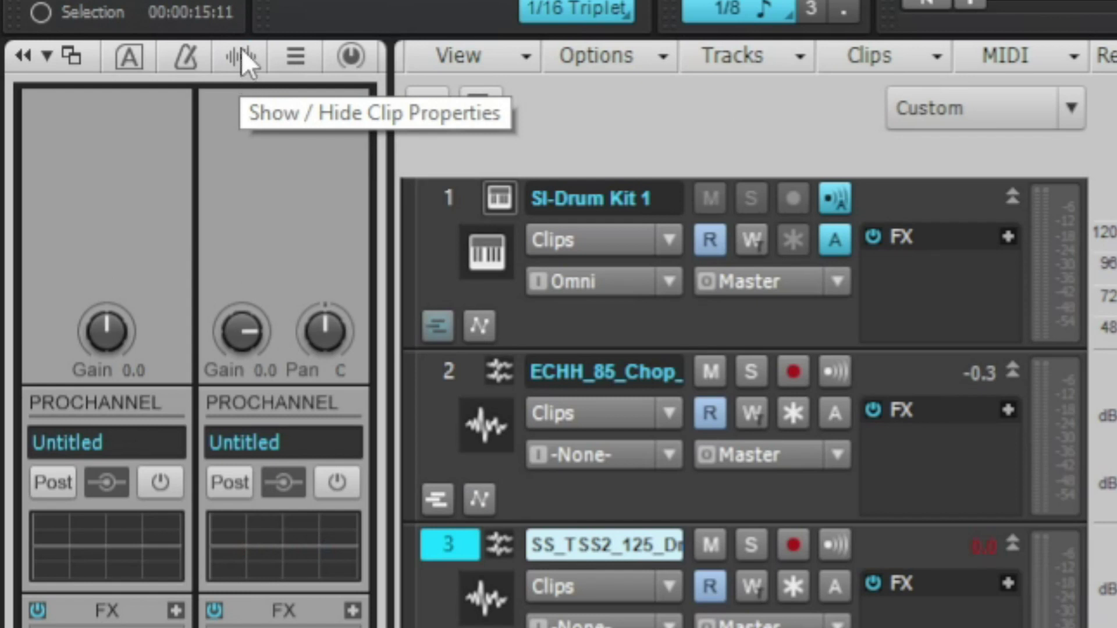
# Step: Enable AudioSnap and stretching in Clip Properties, stretching the hi-hat clip to 150%
pyautogui.click(239, 58)
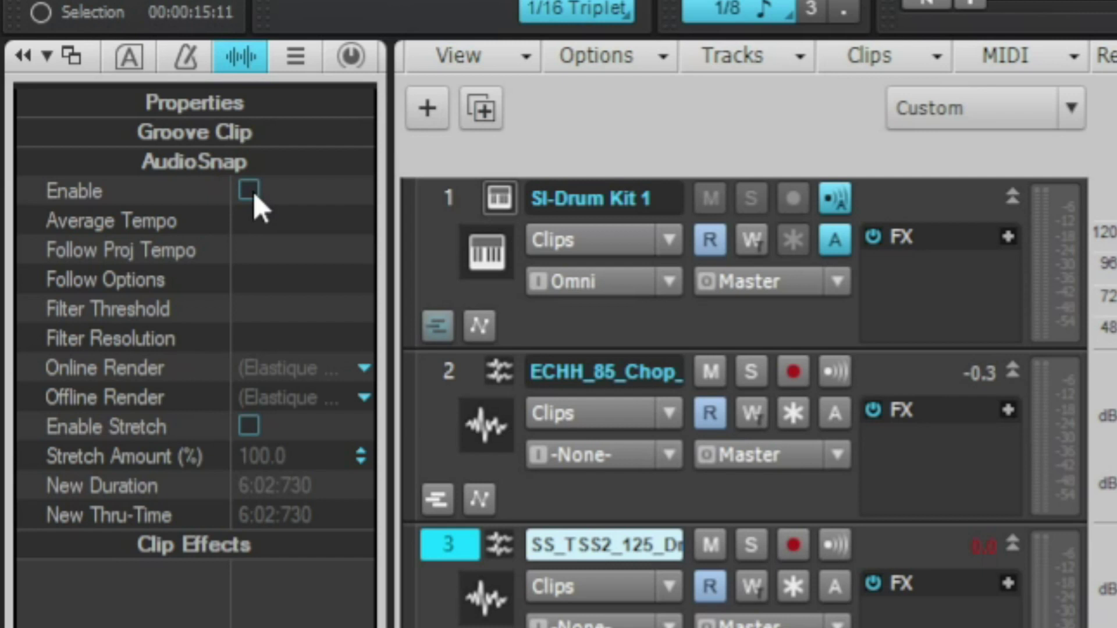
pyautogui.click(249, 190)
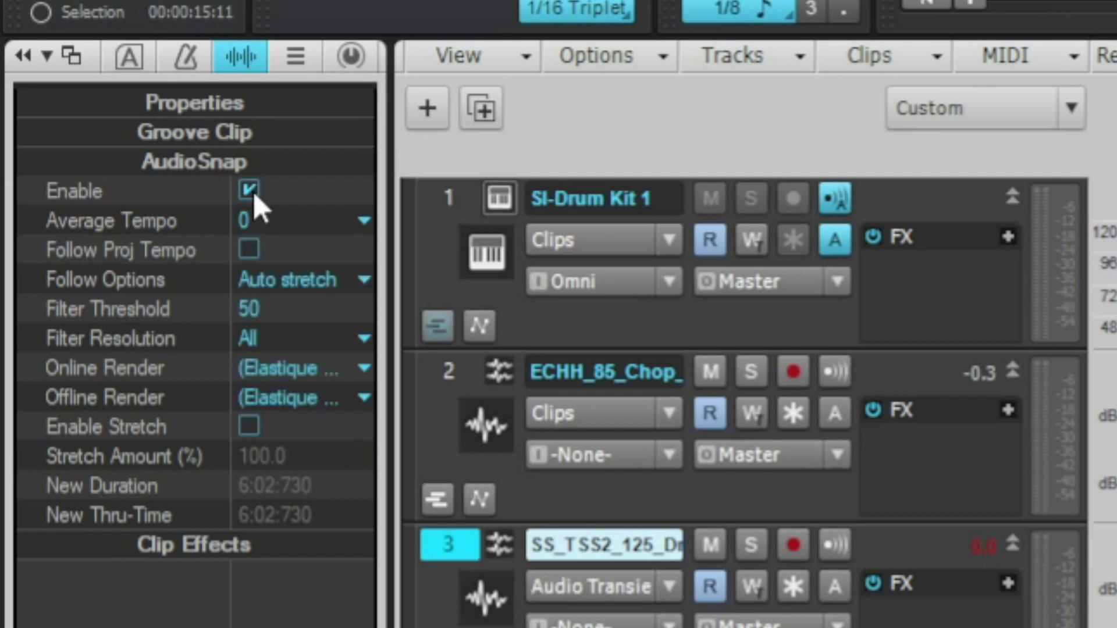
pyautogui.click(196, 156)
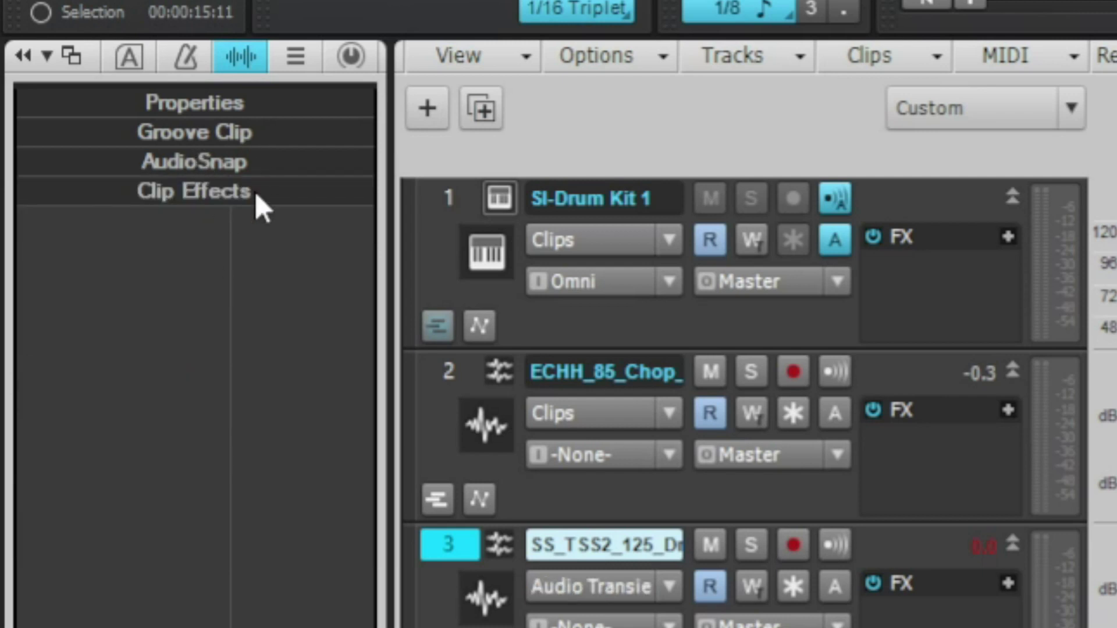
pyautogui.click(179, 165)
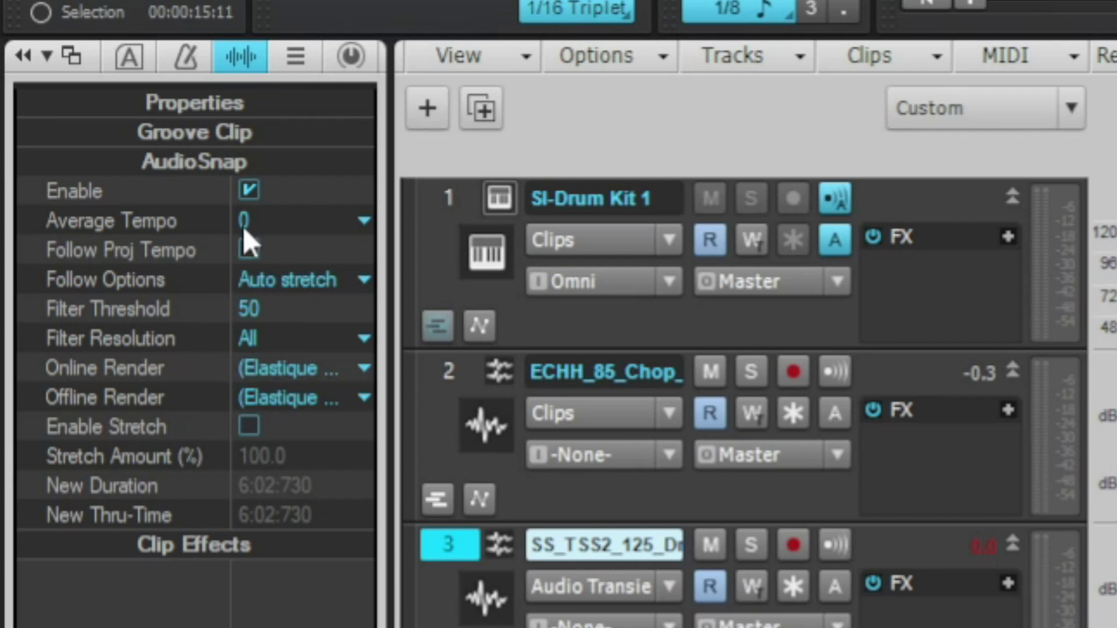
pyautogui.click(249, 426)
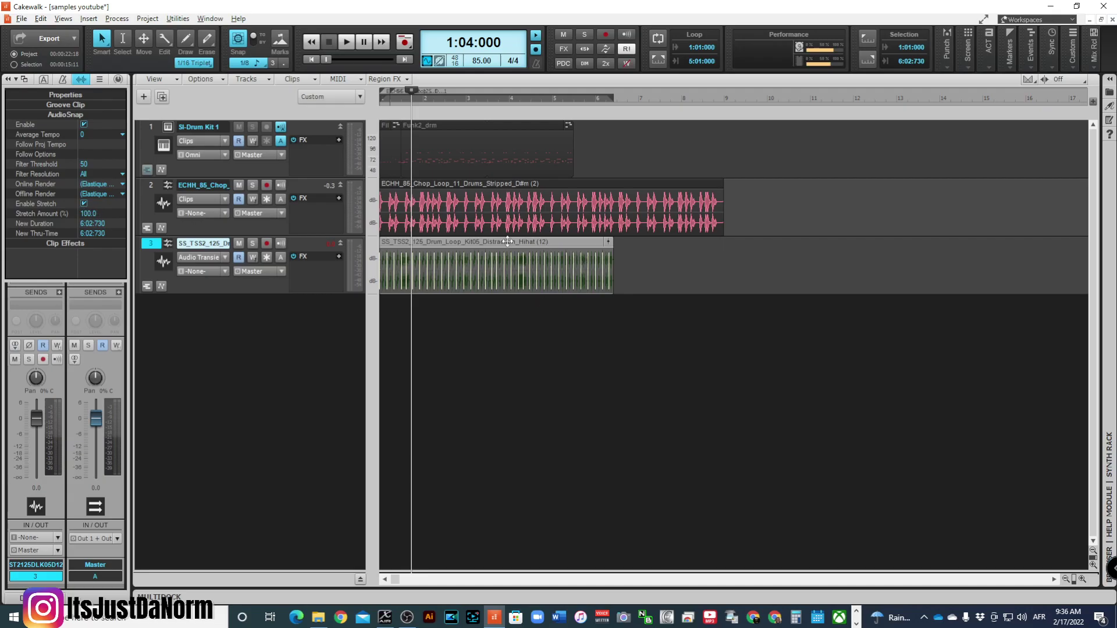
pyautogui.moveTo(559, 281); pyautogui.dragTo(550, 281)
# Step: Stretch the hi-hat clip to 150% and play it back from the project start
pyautogui.click(91, 214)
pyautogui.press('Return')
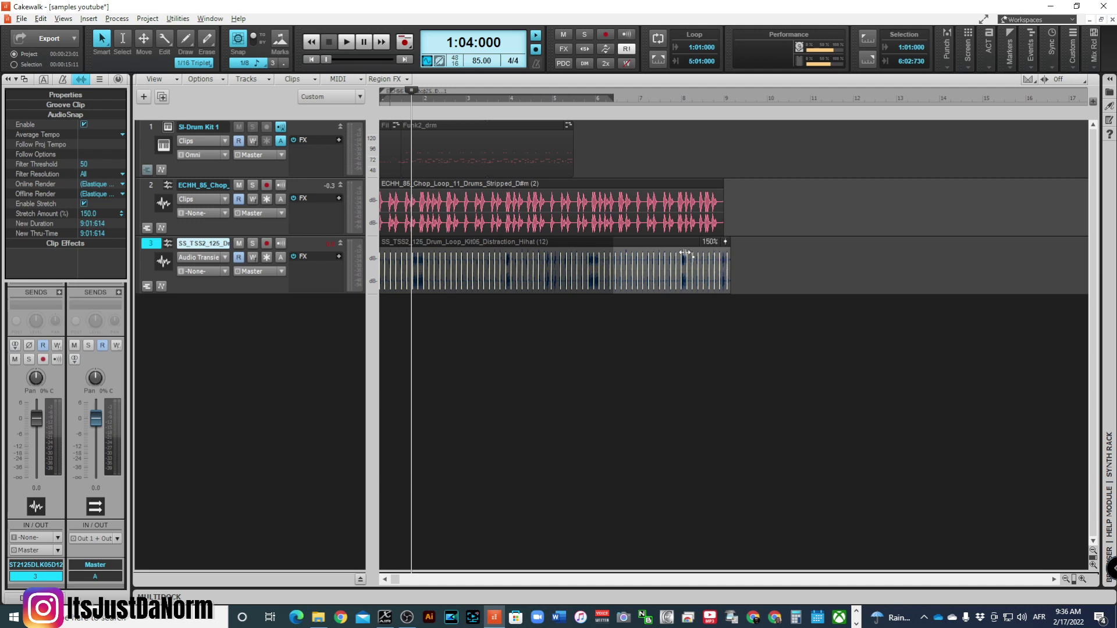
pyautogui.click(312, 60)
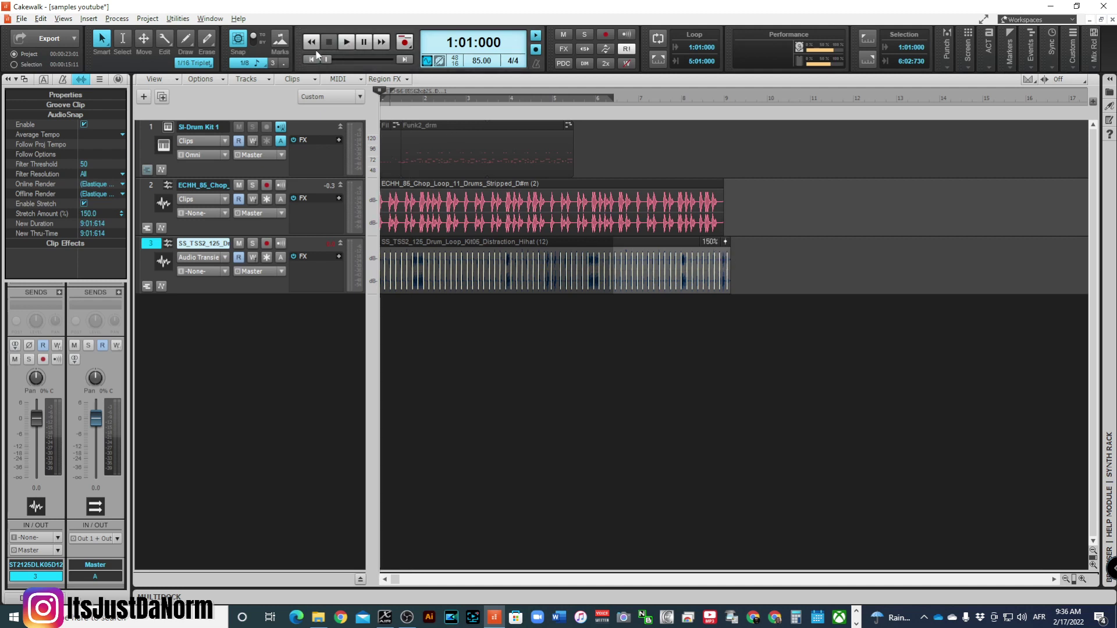
pyautogui.click(344, 42)
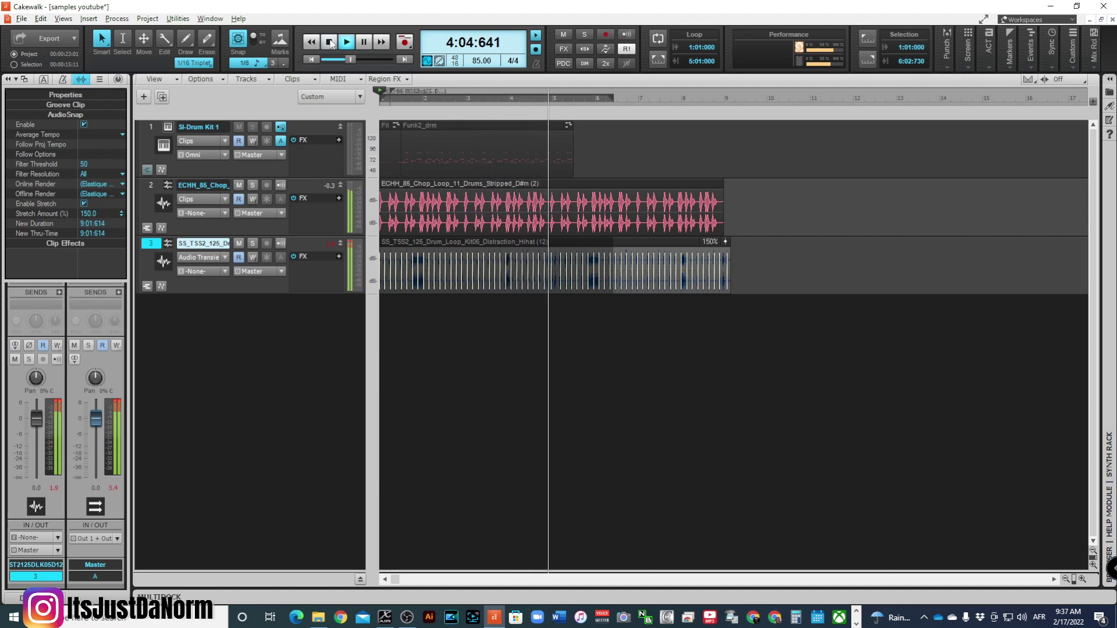
pyautogui.click(330, 42)
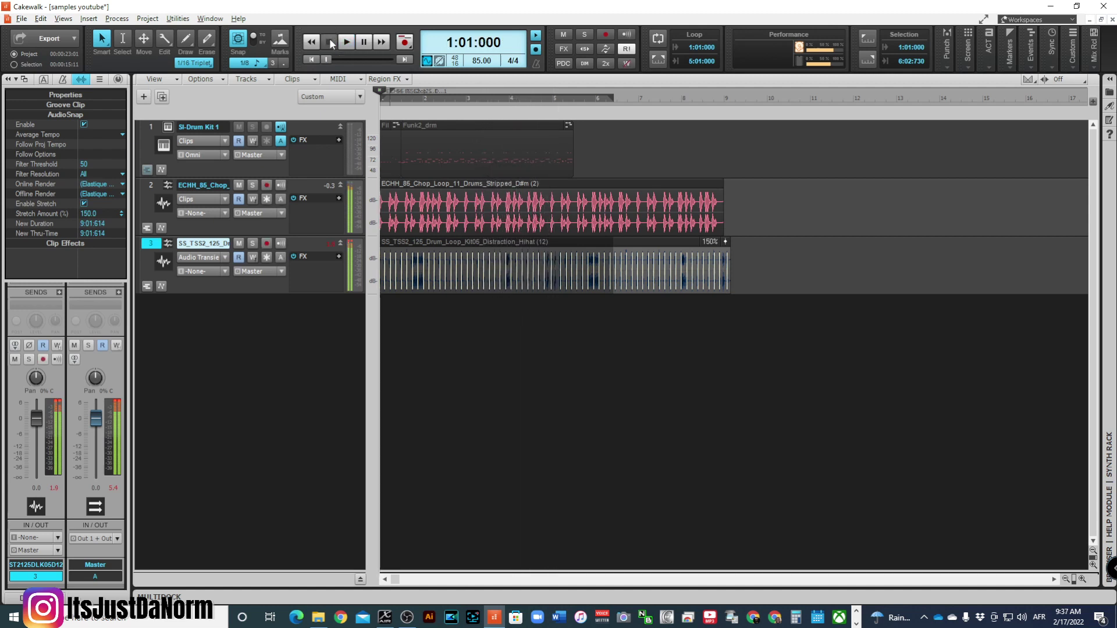
# Step: Change the hi-hat stretch to 148% and play the project to check the timing
pyautogui.click(106, 213)
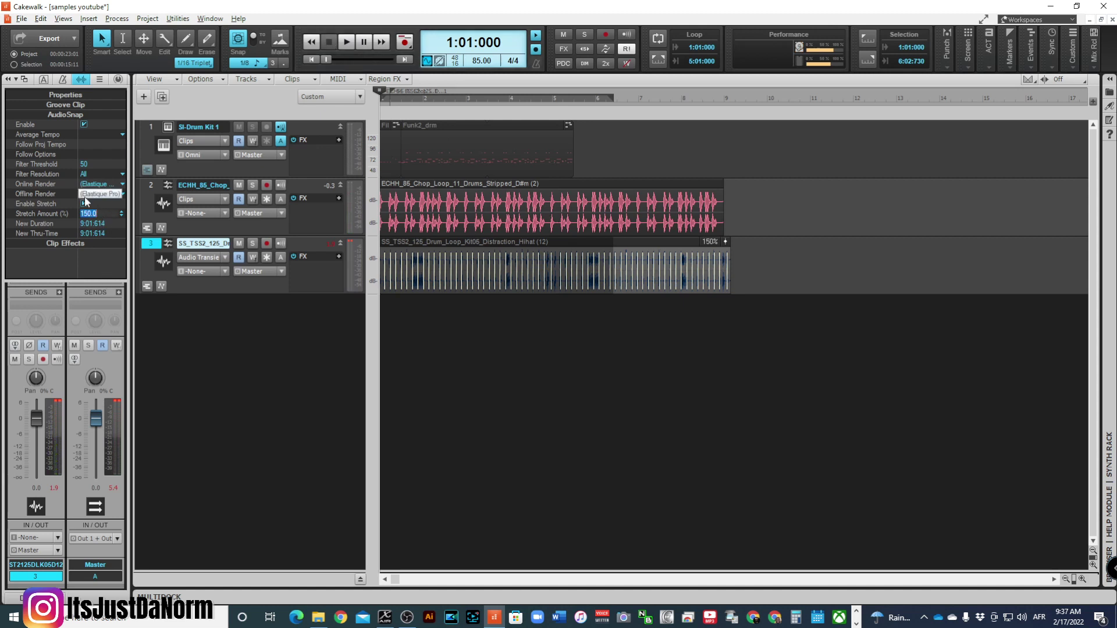
pyautogui.write('148')
pyautogui.press('Return')
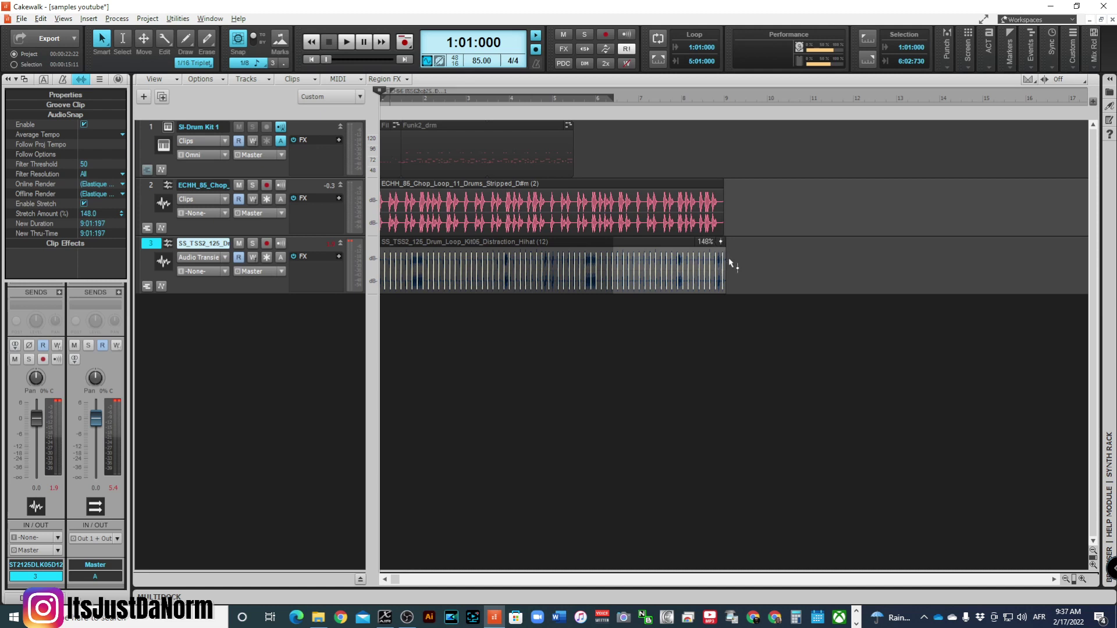
pyautogui.press('space')
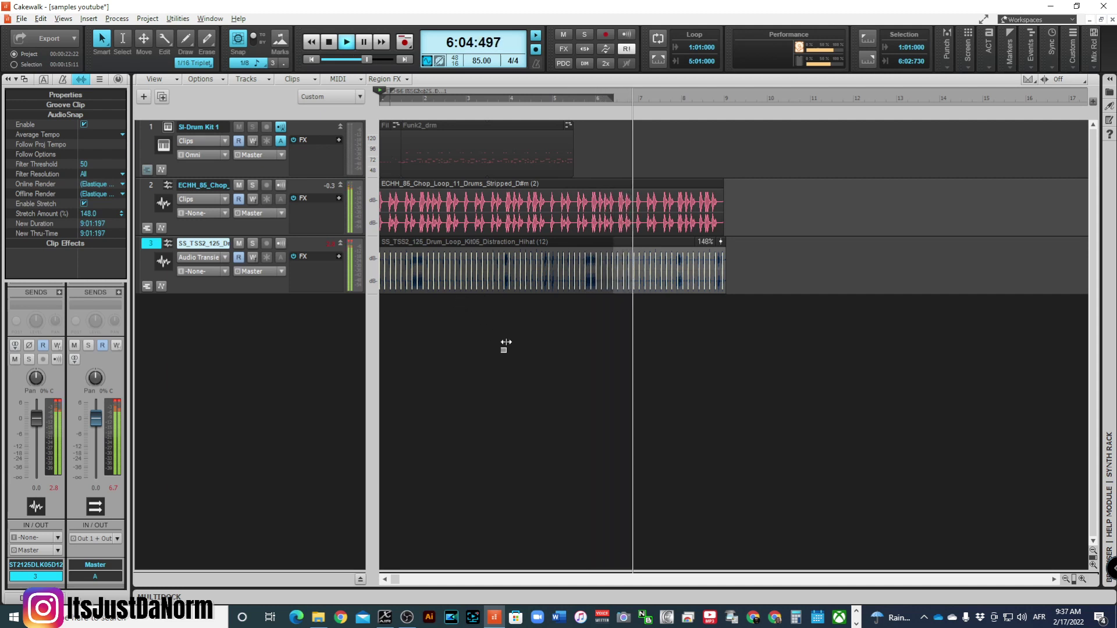
pyautogui.press('space')
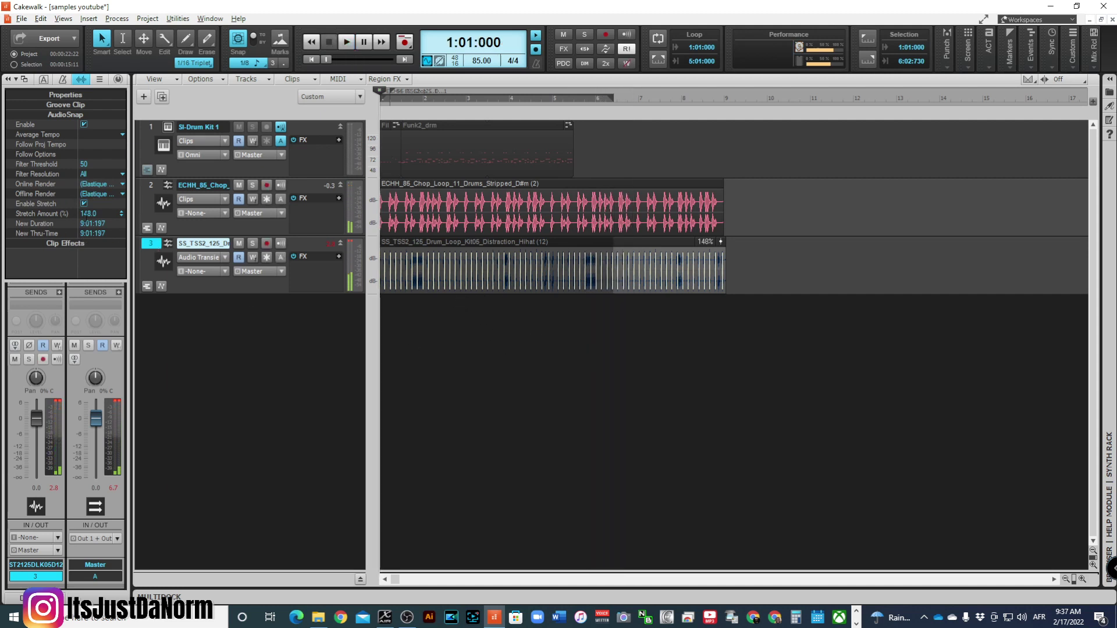
pyautogui.click(89, 214)
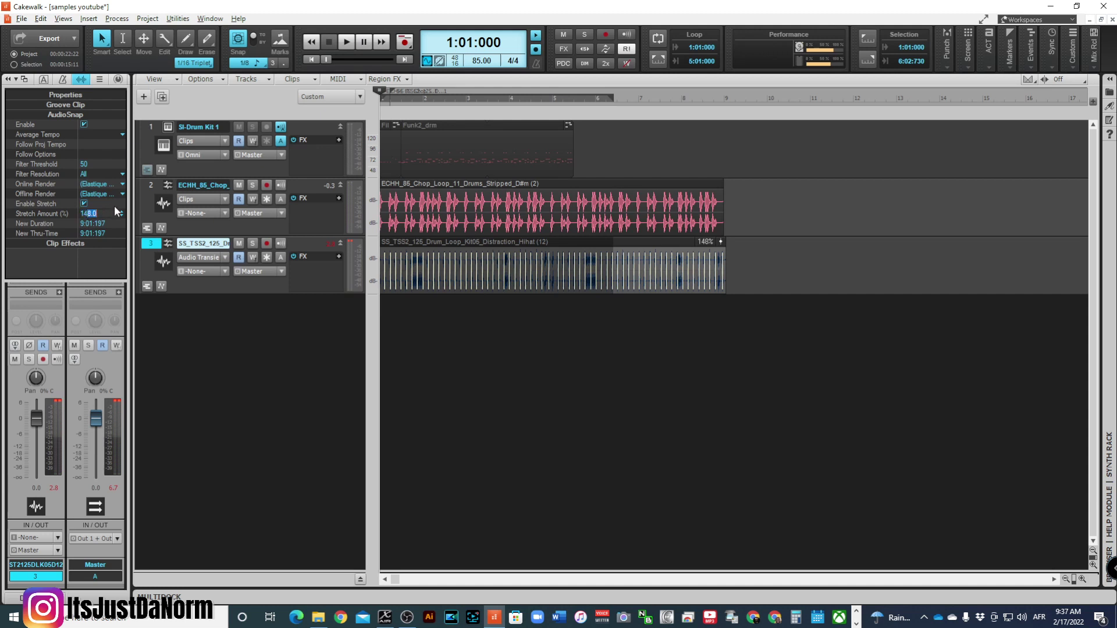
# Step: Set the hi-hat stretch to 147%, play it against the ECHH drums, and save the project
pyautogui.write('147')
pyautogui.press('Return')
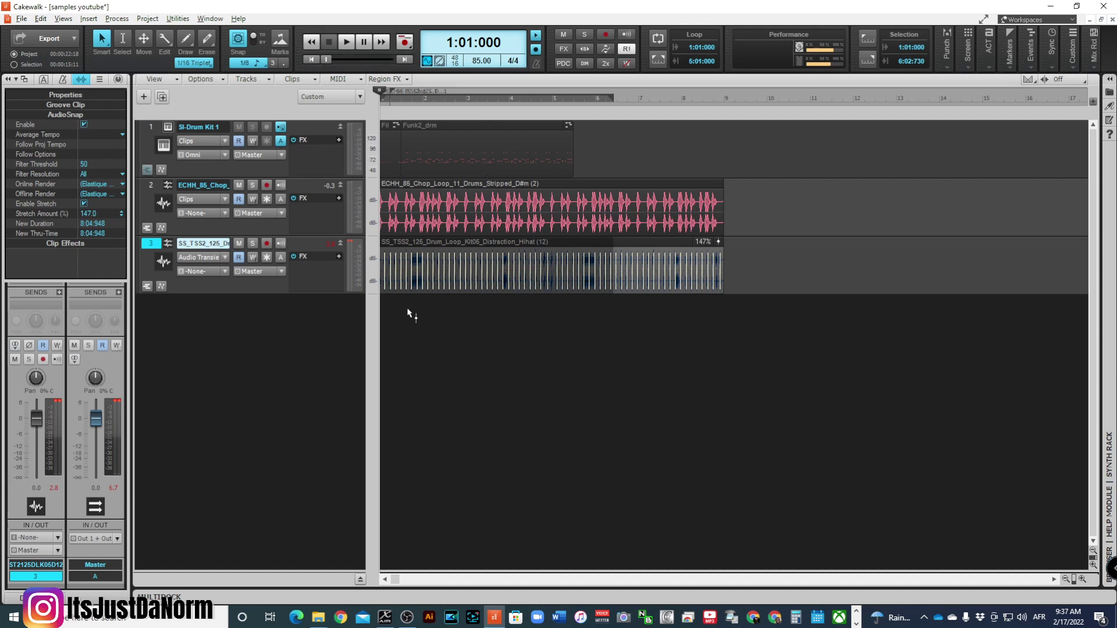
pyautogui.press('space')
pyautogui.hotkey('ctrl', 's')
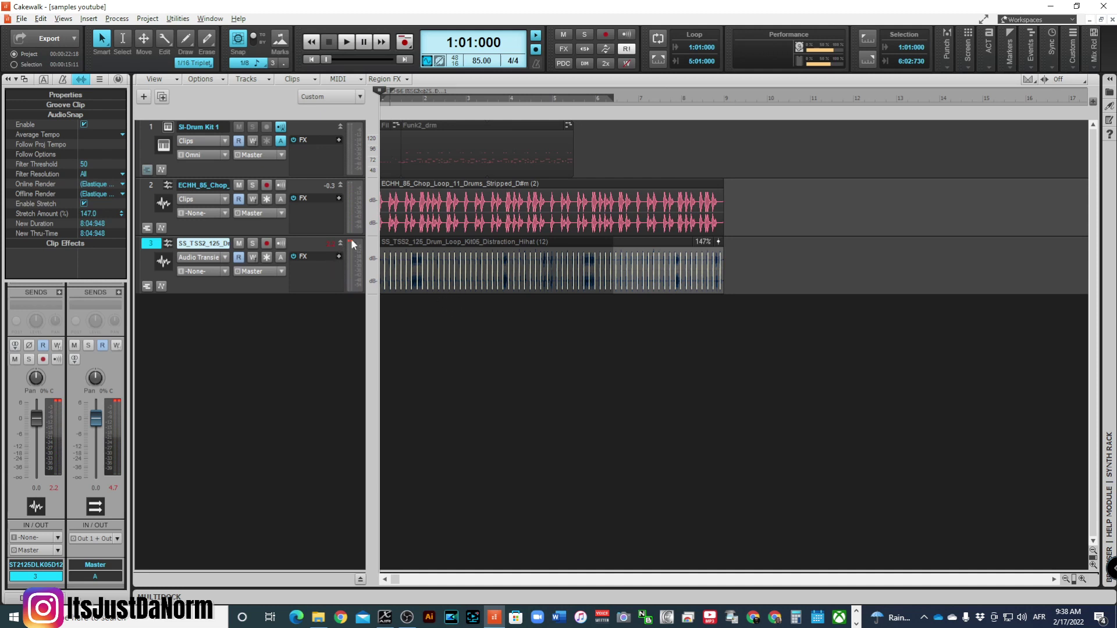